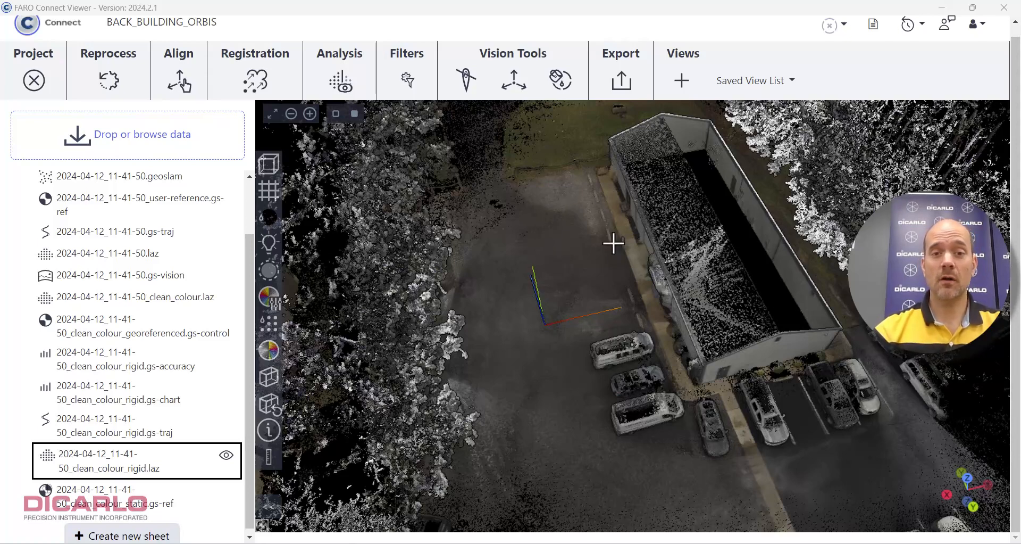
Display the clean_colour_rigid trajectory over the point cloud and review the accuracy report of the rigid georeferencing
mouse_move(586, 253)
left_mouse_down()
mouse_move(542, 217)
mouse_move(585, 192)
mouse_move(631, 222)
mouse_move(628, 255)
mouse_move(595, 267)
left_mouse_up()
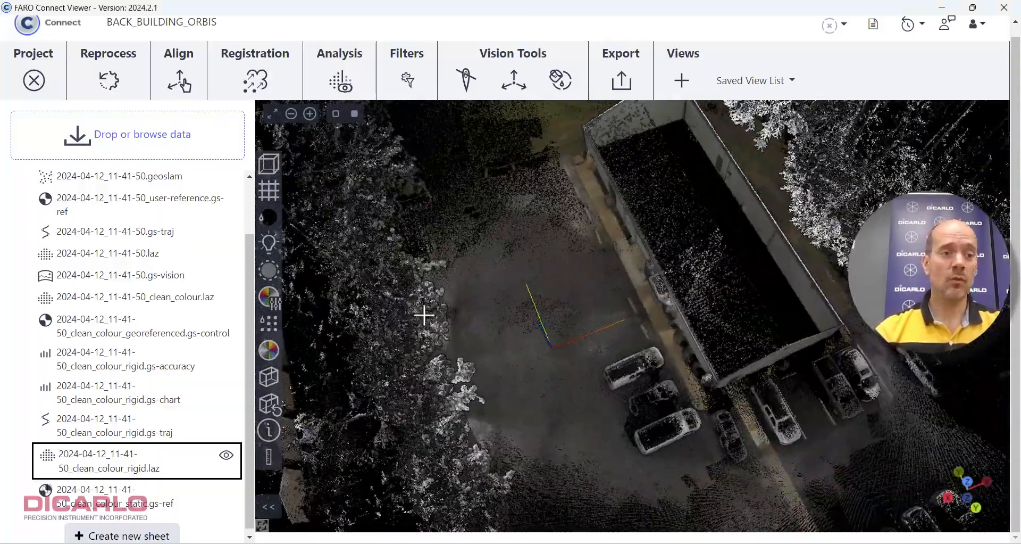
left_click(165, 438)
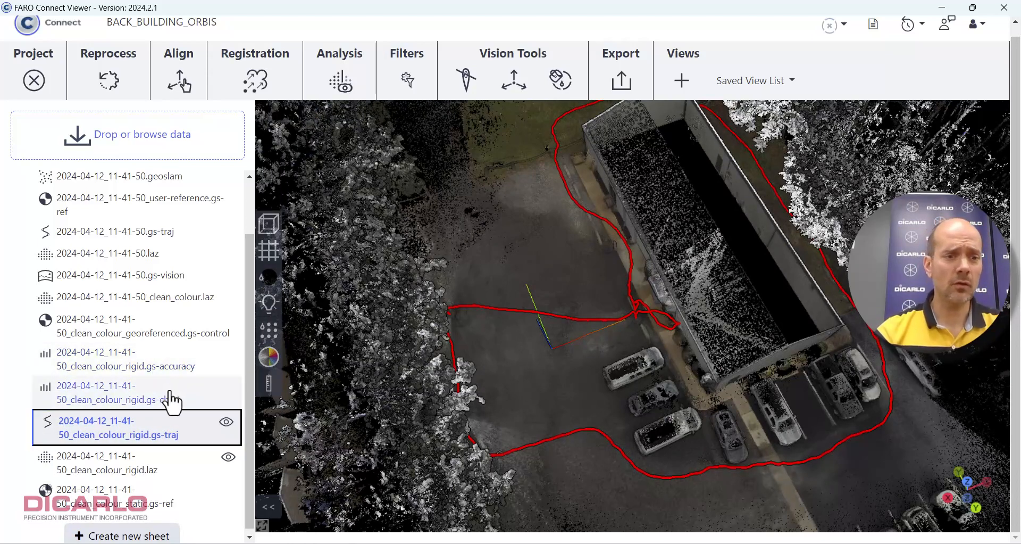
double_click(164, 368)
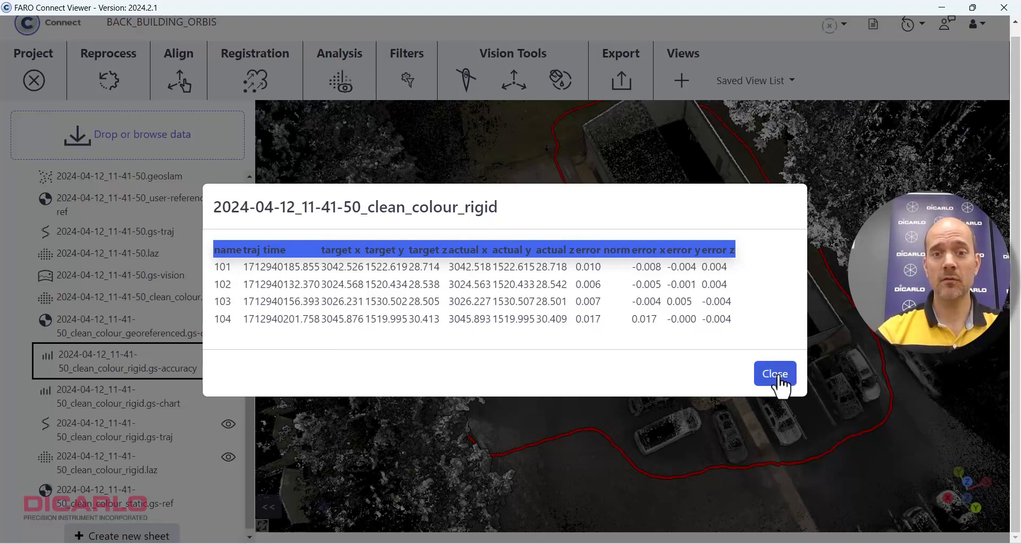
left_click(776, 373)
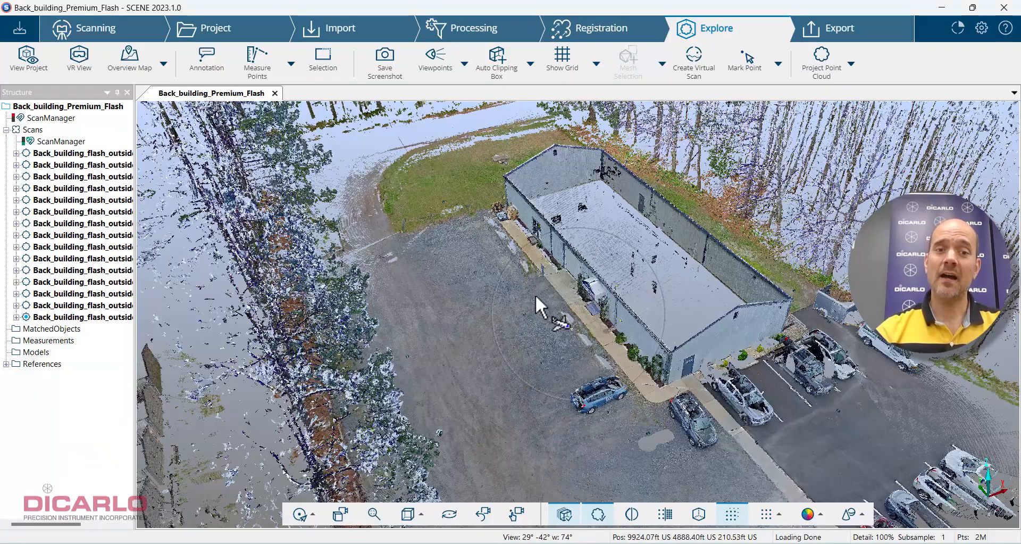
Switch to the SCENE project, inspect the building and parking lot scans, and widen the structure tree to show full scan names
left_click_drag(762, 367, 668, 333)
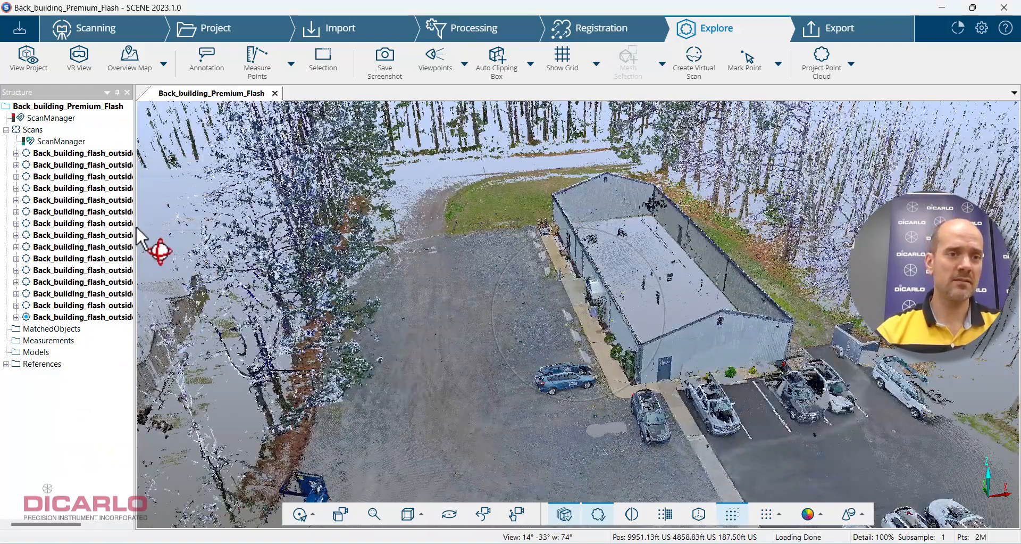
left_click_drag(137, 229, 218, 244)
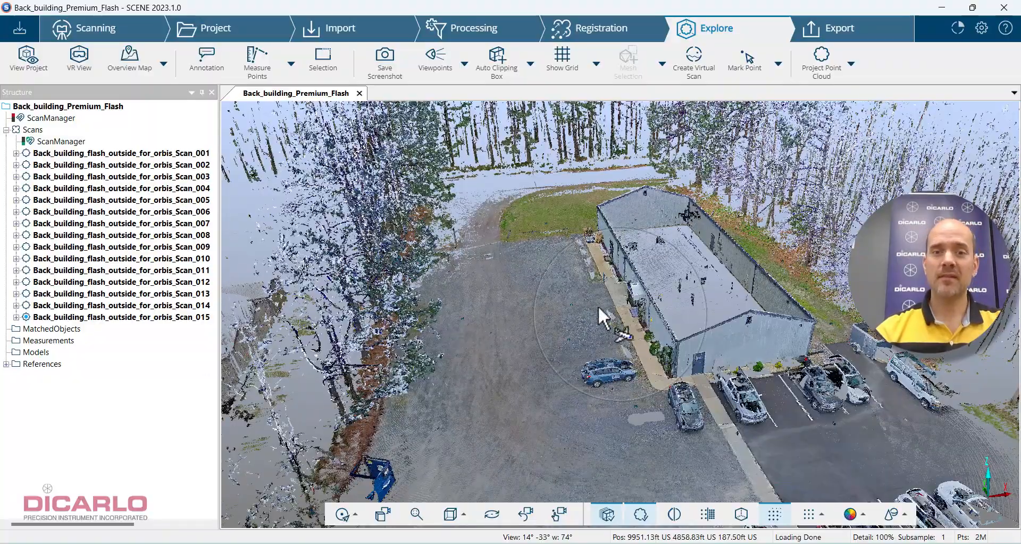
scroll(518, 312, "up", 5)
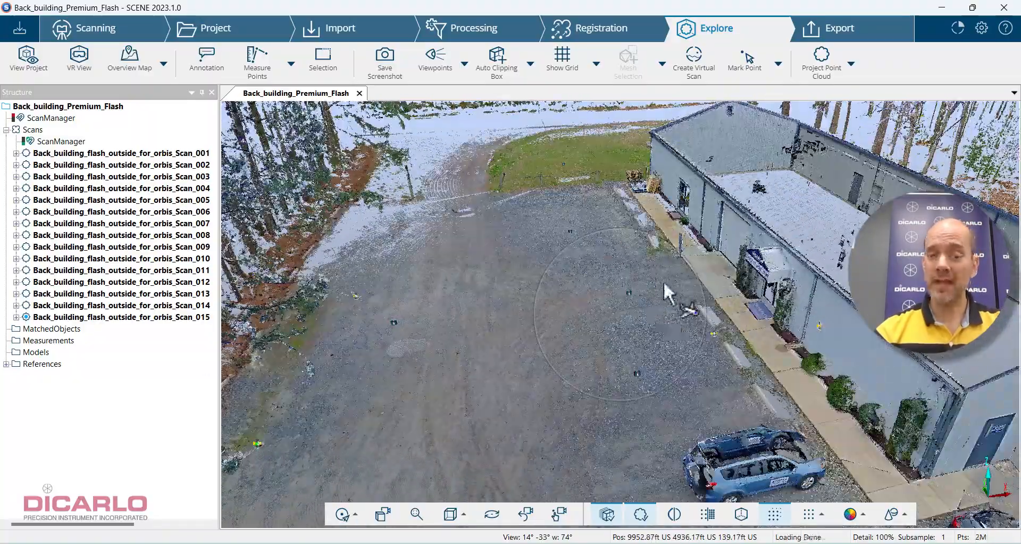
left_click_drag(743, 345, 771, 309)
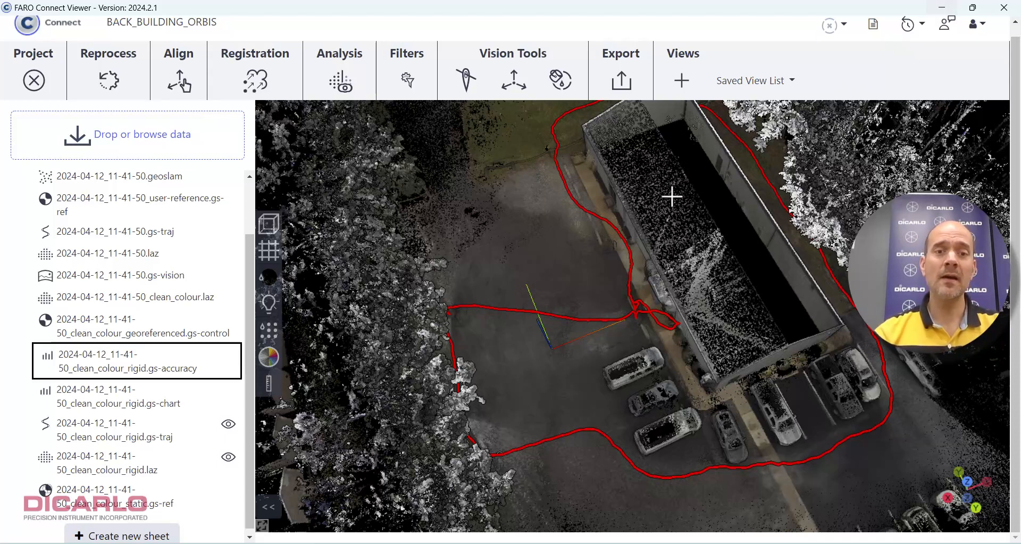
left_click(943, 7)
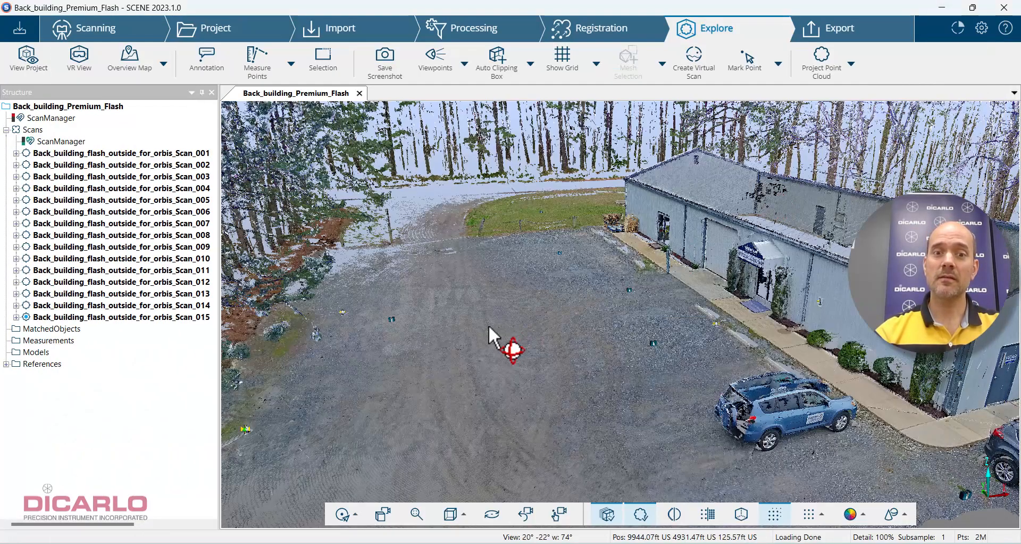
Rename the Scans cluster as Premium_Flash
left_click(31, 131)
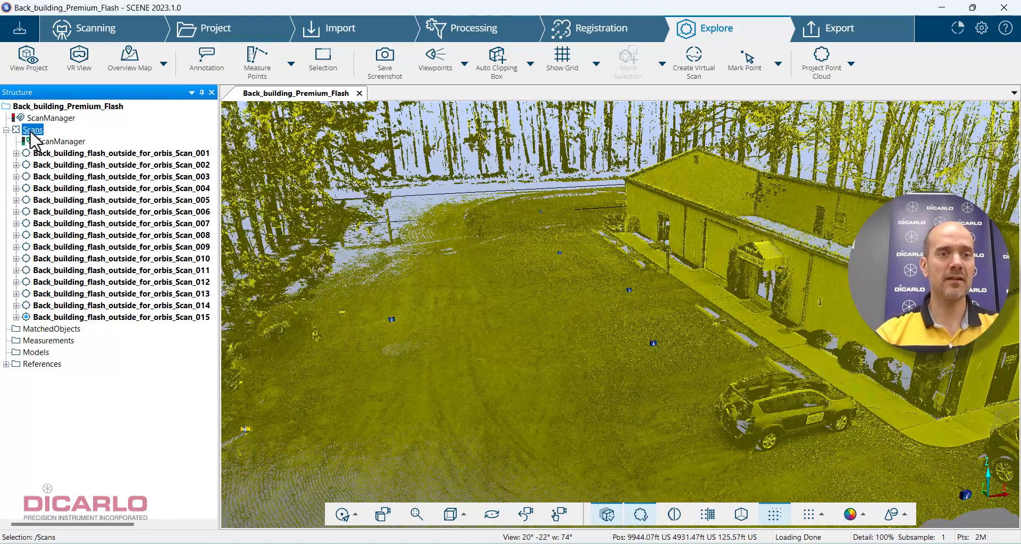
right_click(30, 132)
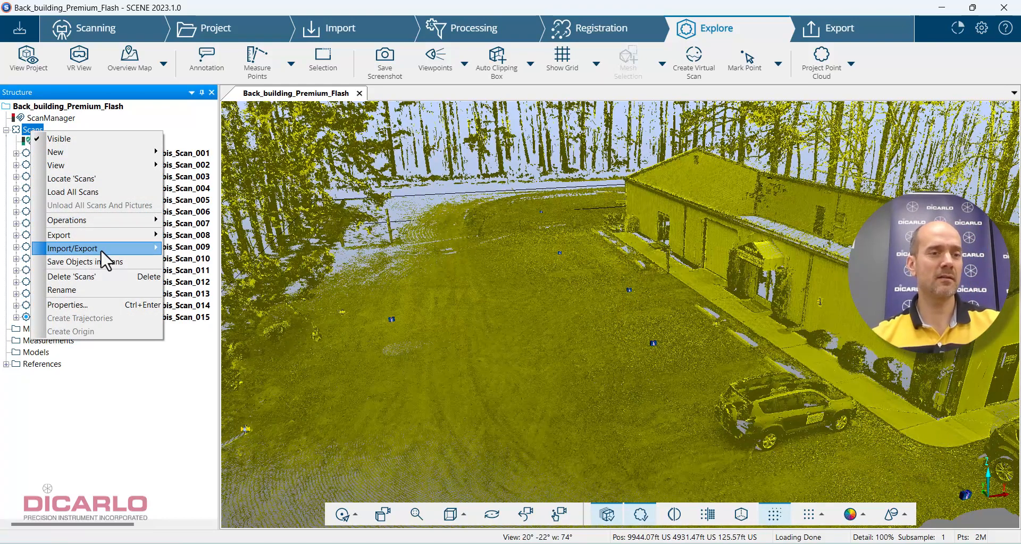
left_click(118, 292)
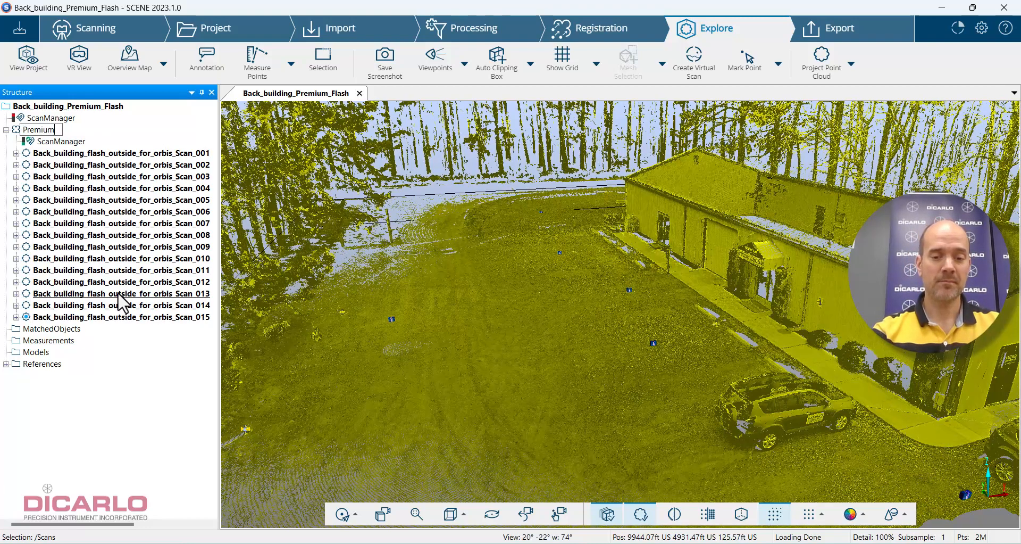
type("Premium_Flash")
key("Return")
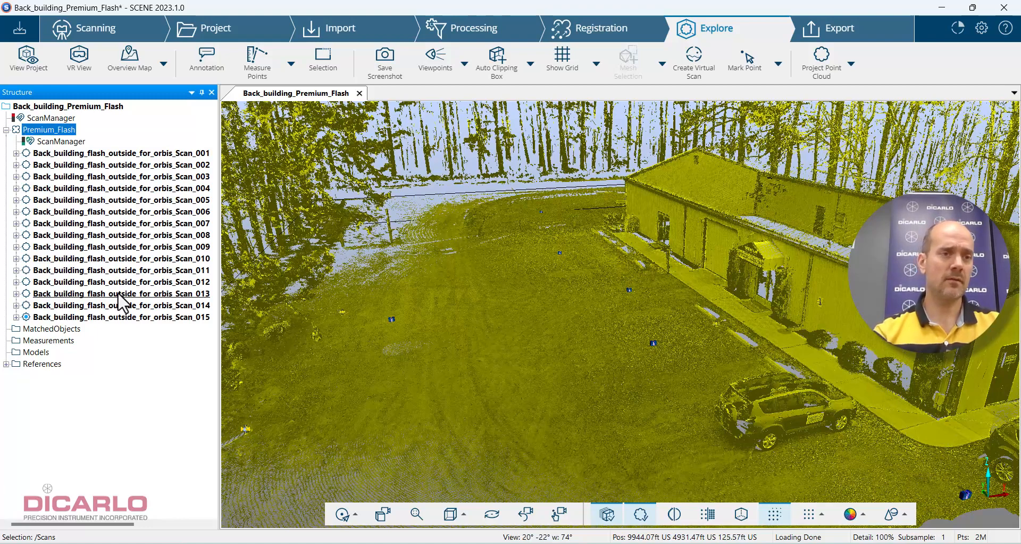
Examine the project-level ScanManager's scan results, scan point errors and target tensions, including the full hierarchy option, without changing anything
left_click(52, 117)
double_click(49, 118)
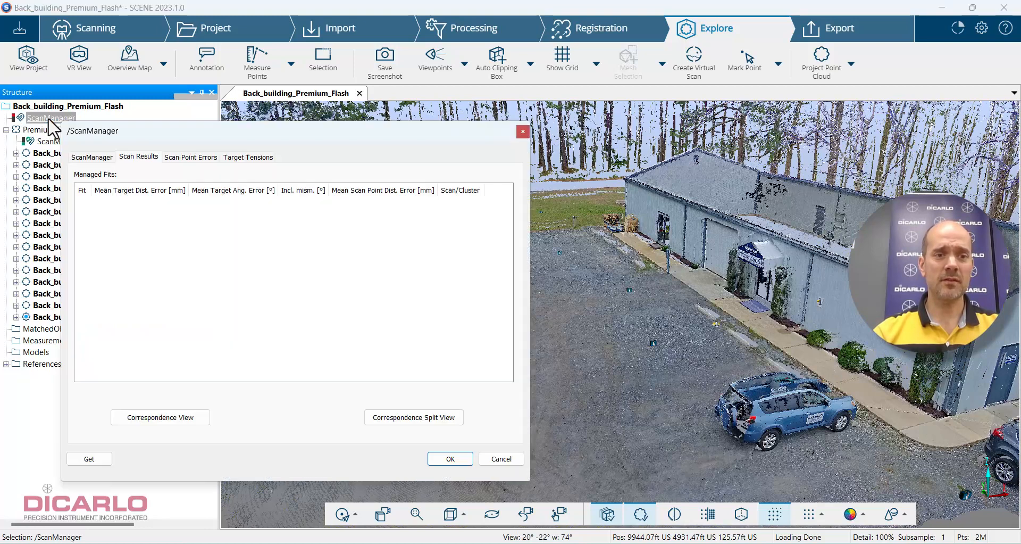
left_click_drag(298, 140, 522, 143)
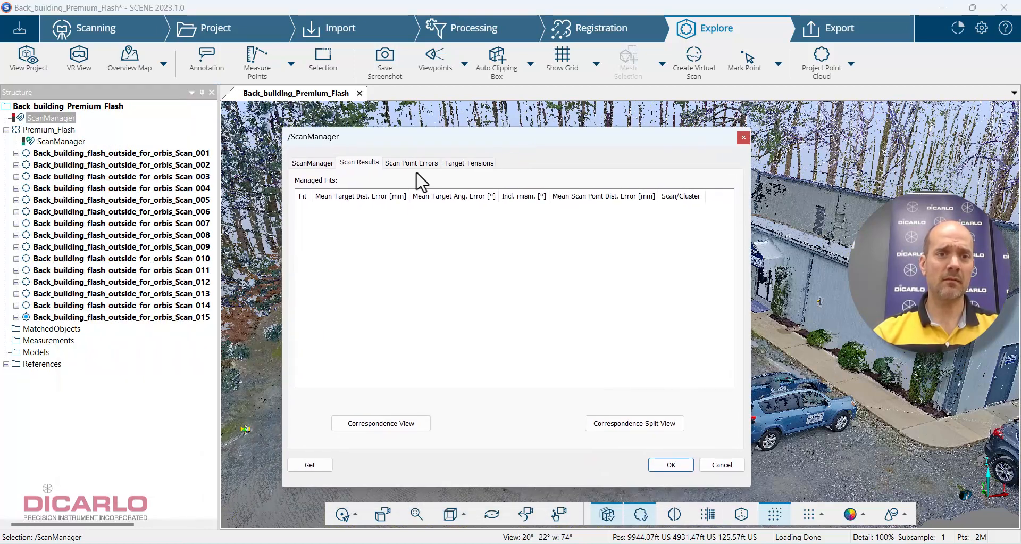
left_click(410, 163)
left_click(460, 163)
left_click(332, 166)
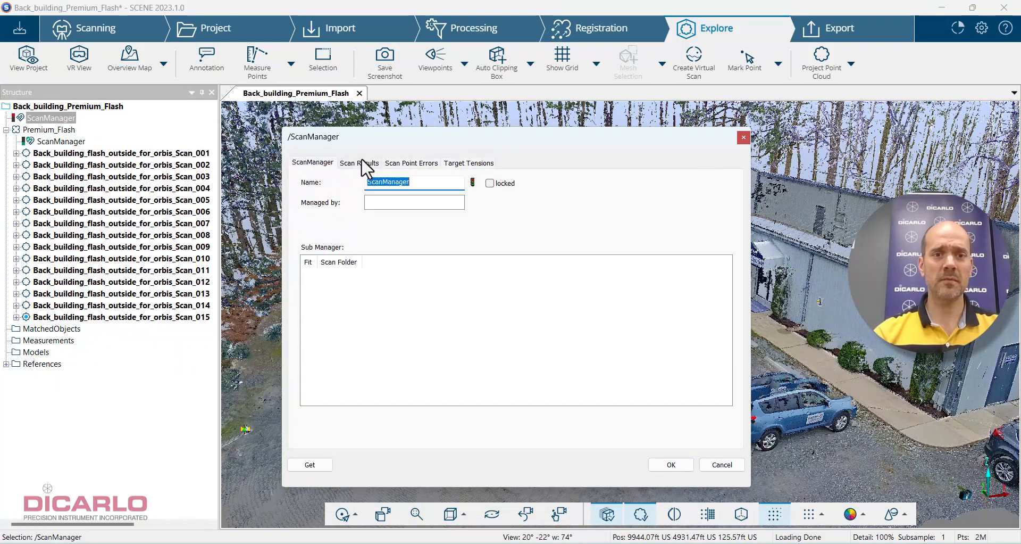
left_click(365, 164)
left_click(404, 164)
left_click(452, 164)
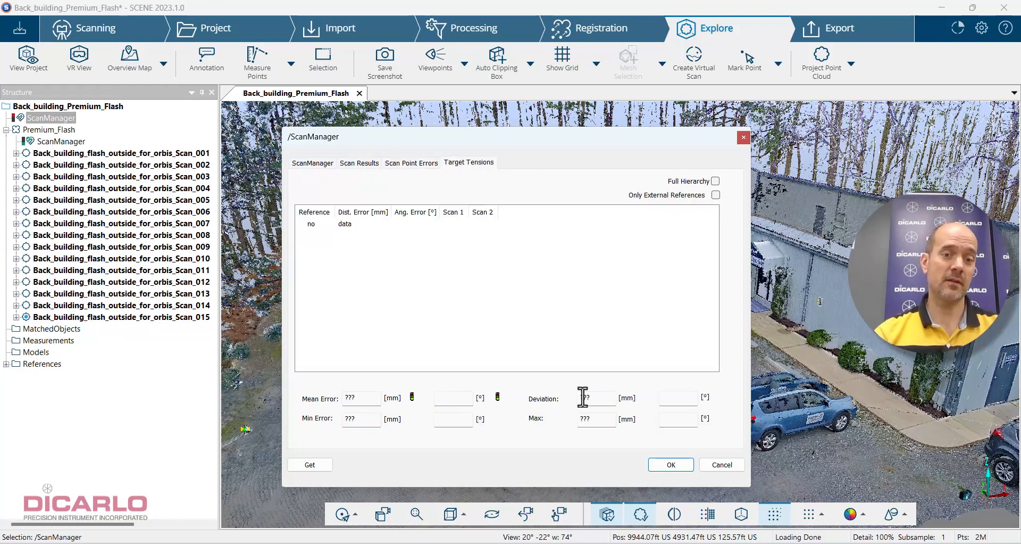
left_click(716, 181)
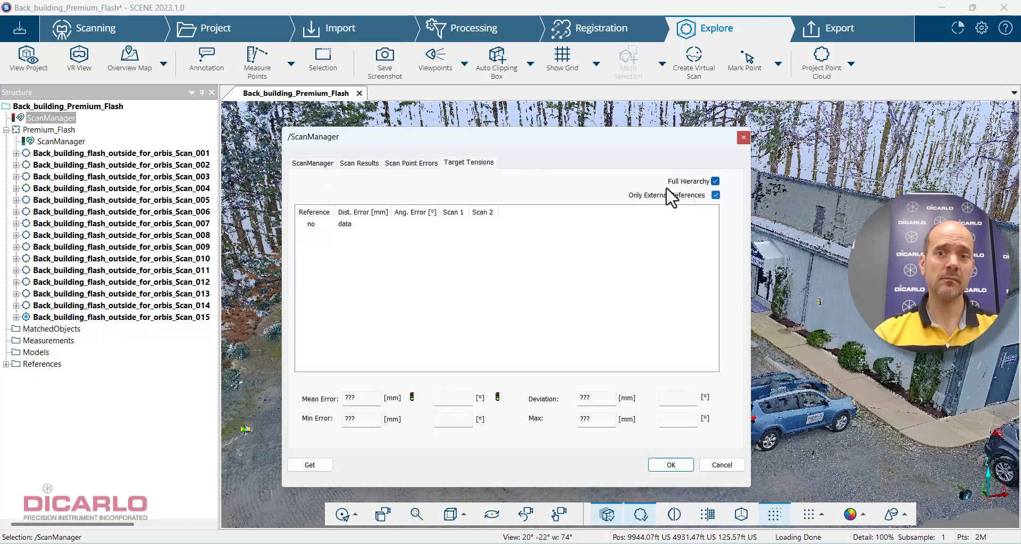
left_click(716, 181)
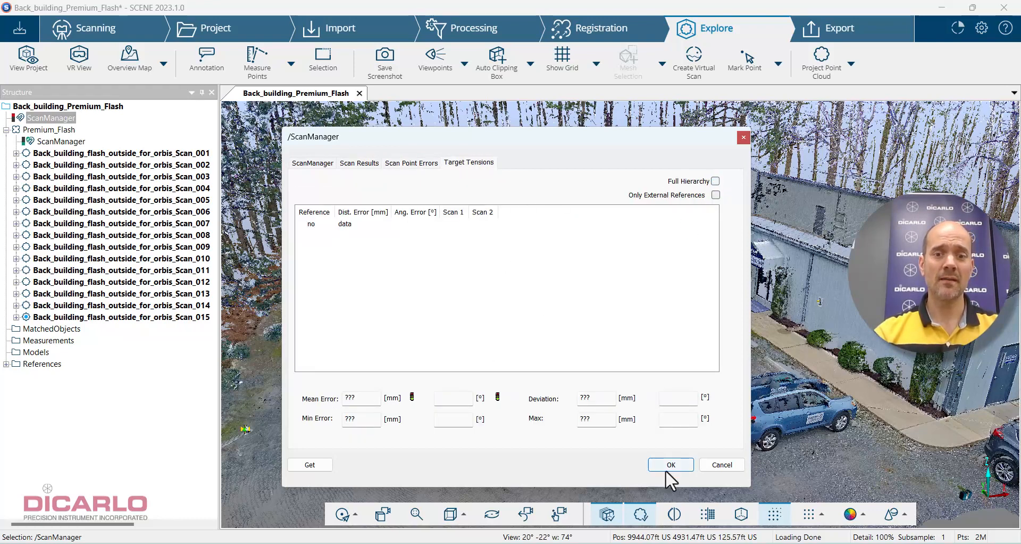
left_click(702, 465)
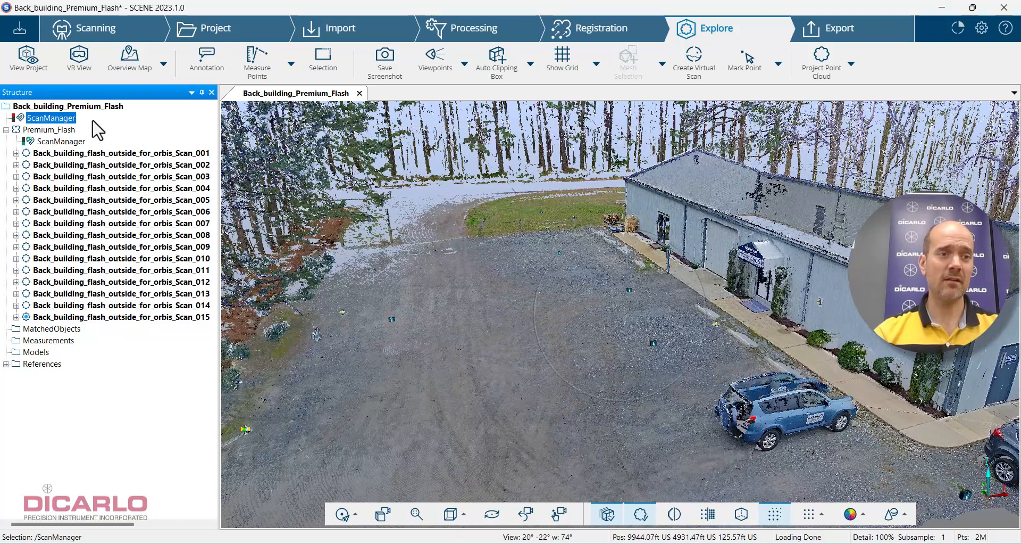
Delete the project-level ScanManager above the Premium_Flash cluster
right_click(53, 118)
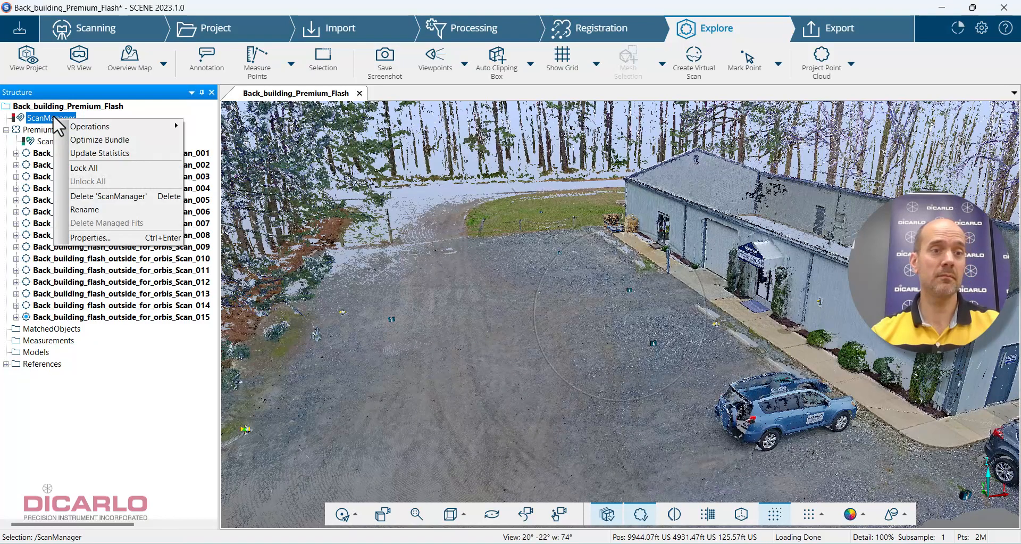
left_click(98, 197)
left_click(535, 330)
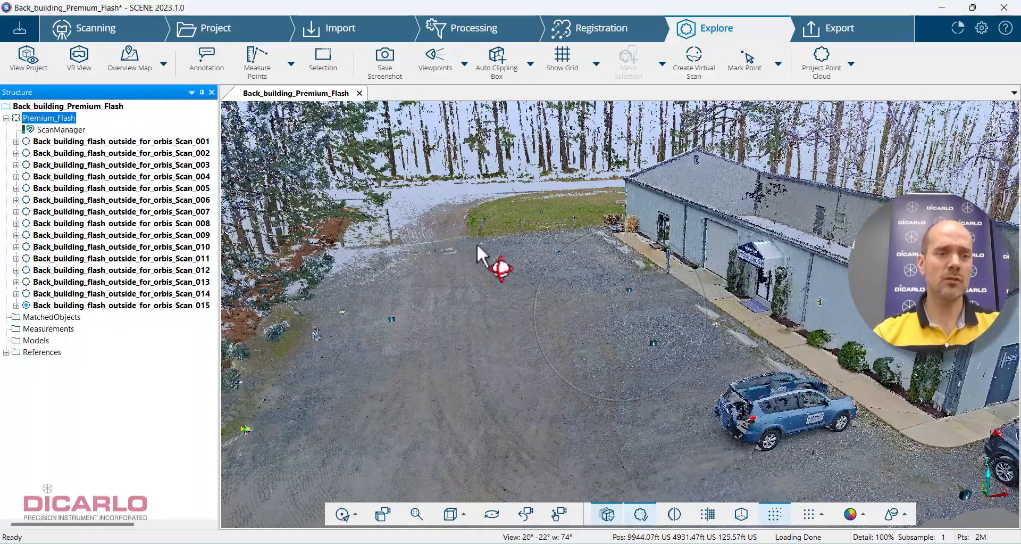
Locate reference 101 in the 3D view to inspect its sphere, and collapse the References folder
left_click(6, 351)
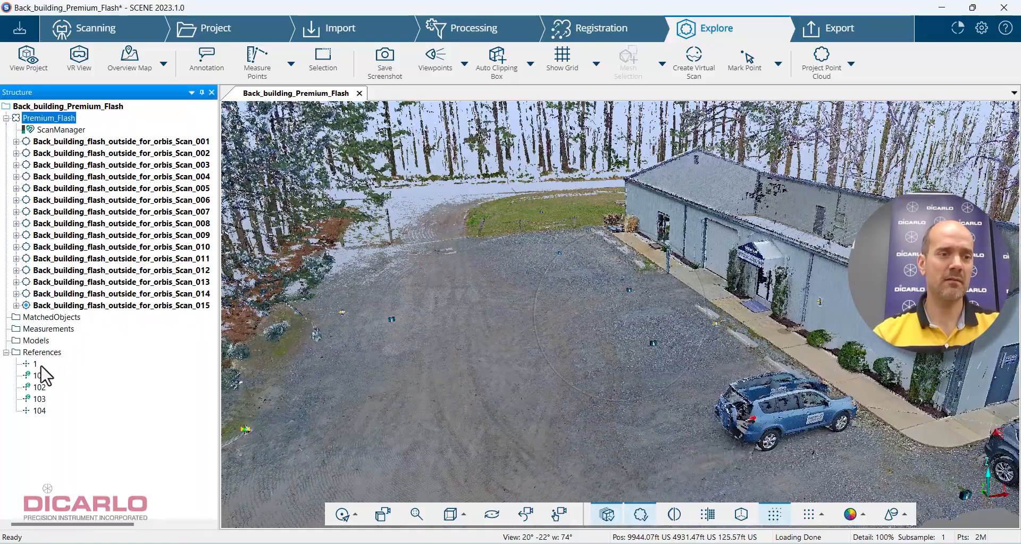
right_click(39, 375)
left_click(83, 428)
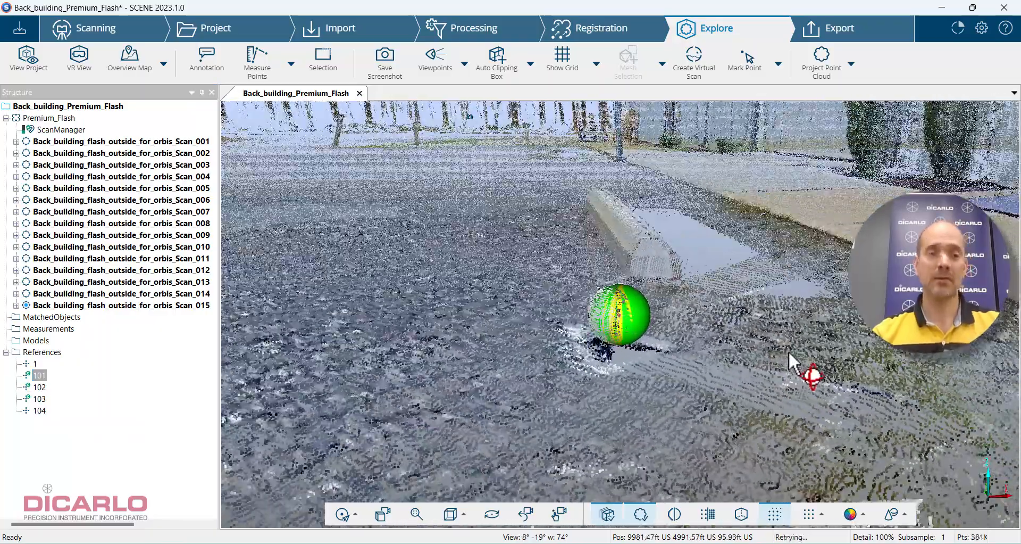
left_click(5, 352)
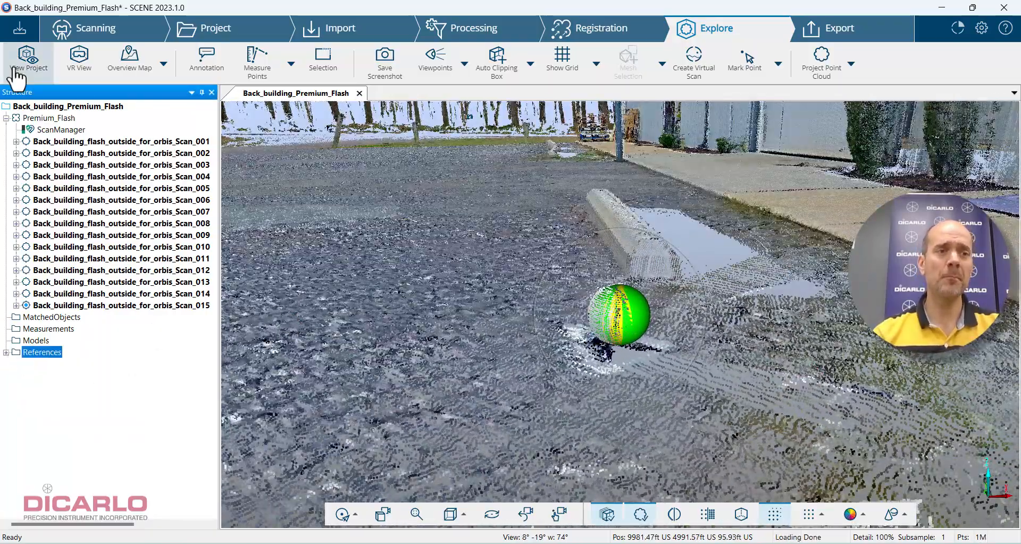
Save the project changes as a shared revision with the comment "renamed cluster and cleanedup struct"
left_click(20, 28)
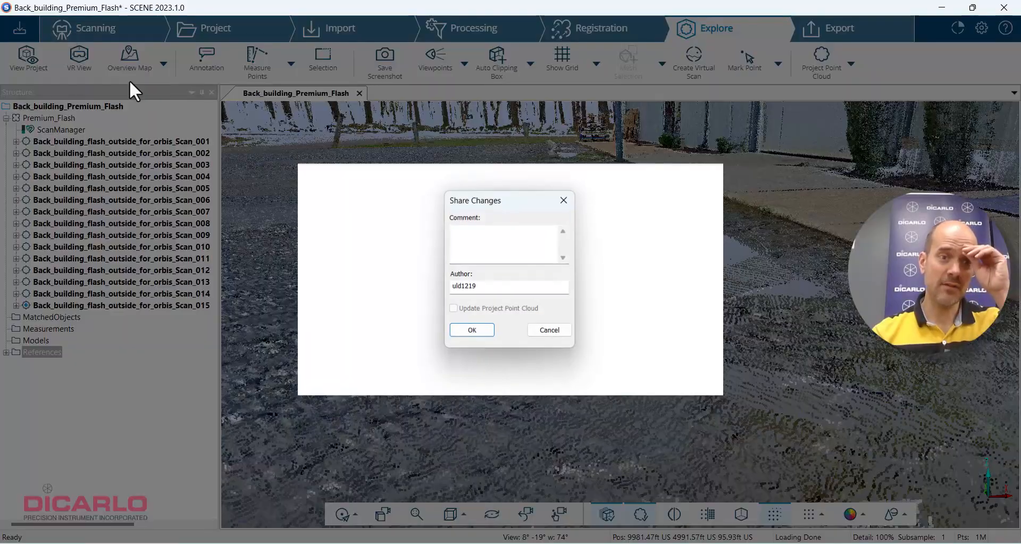
left_click(525, 250)
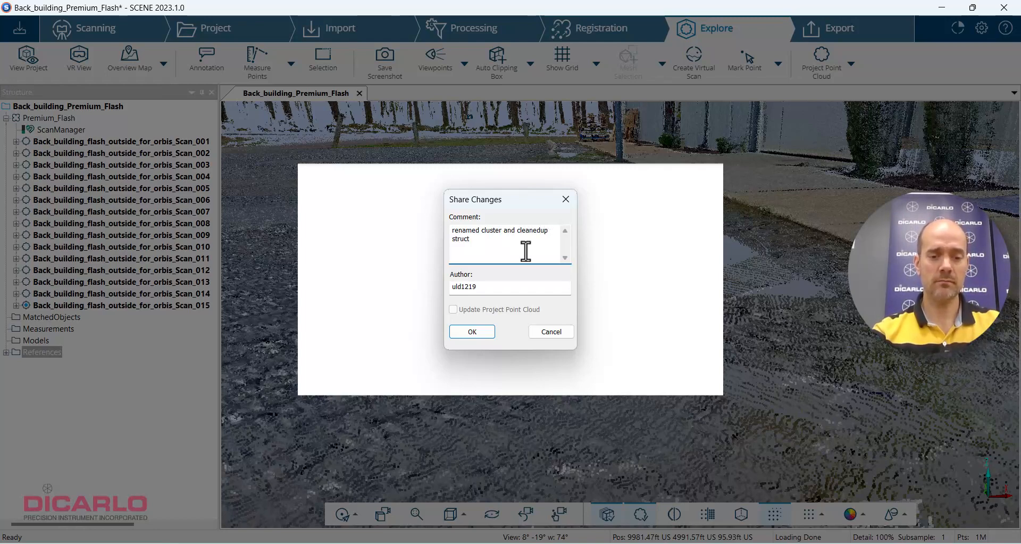
key("Return")
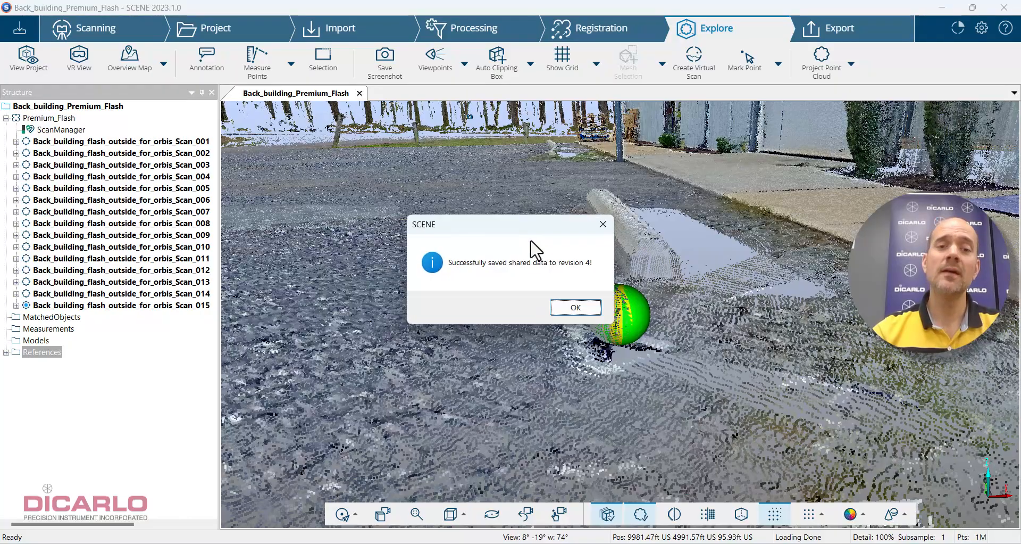
left_click(568, 302)
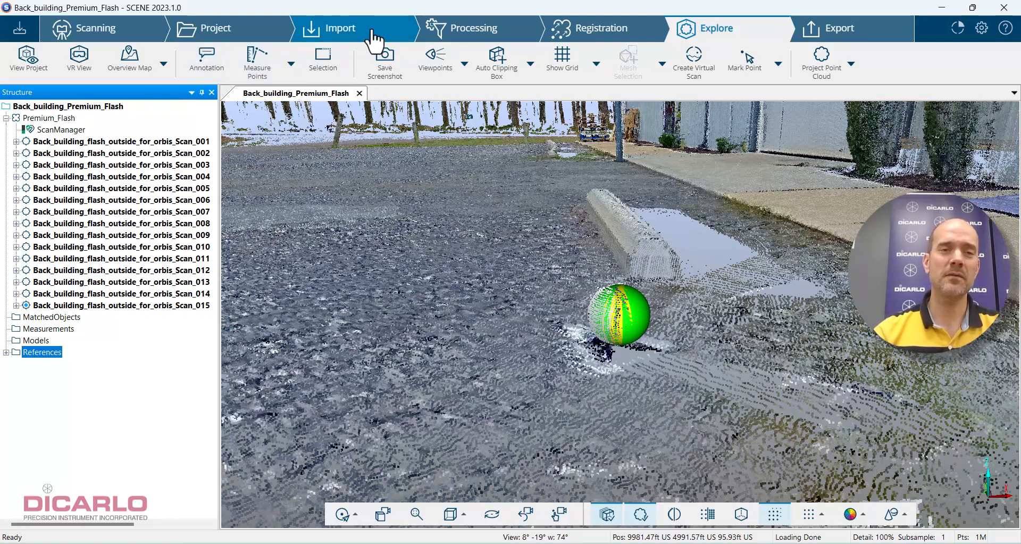
Set the default import length unit to Meter [m] in the import settings and return to the import workspace
left_click(341, 36)
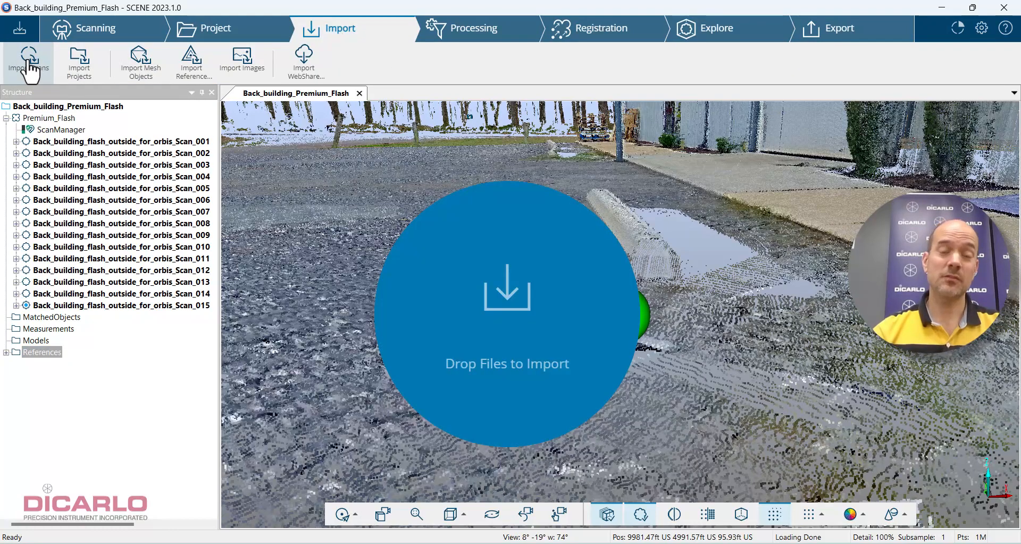
left_click(981, 29)
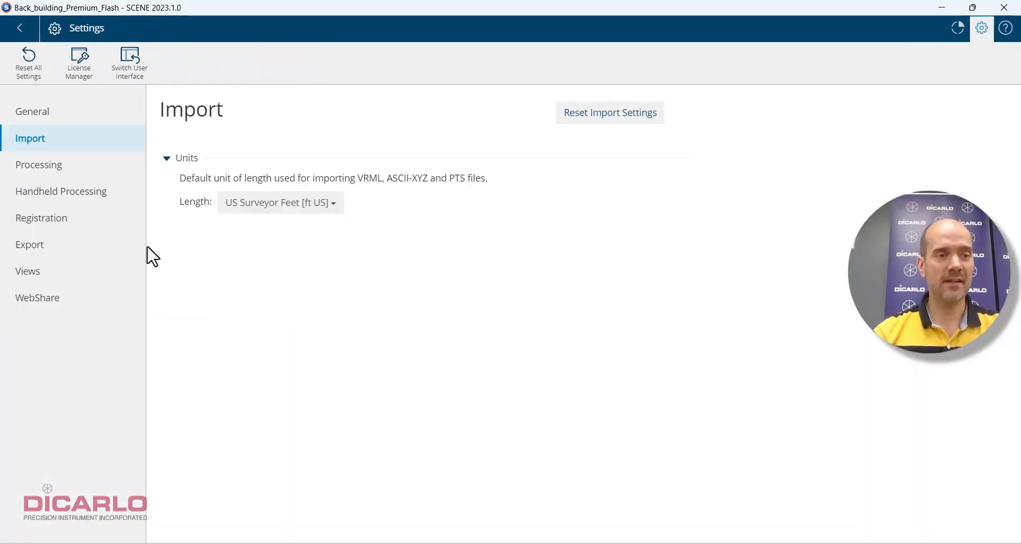
left_click(37, 116)
left_click(36, 137)
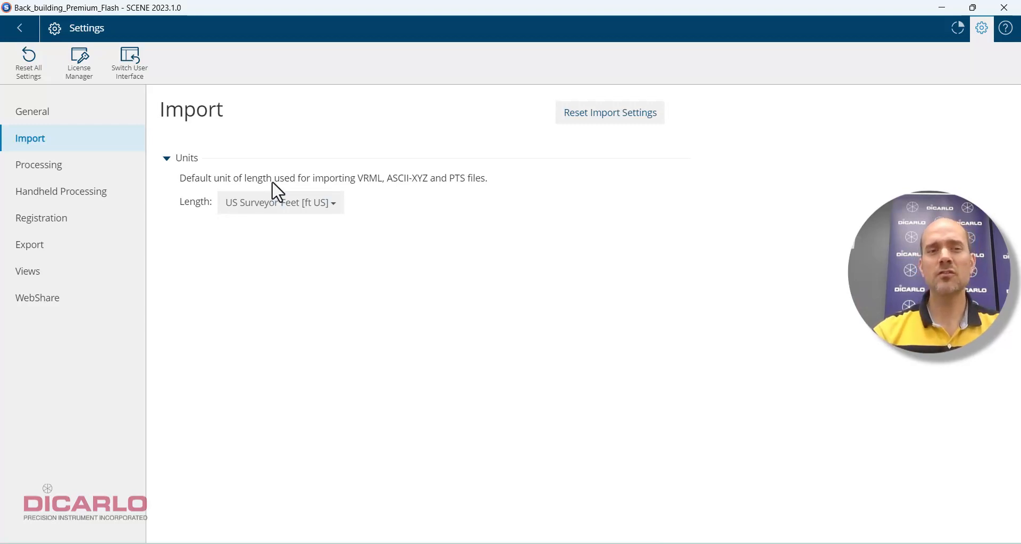
left_click(293, 204)
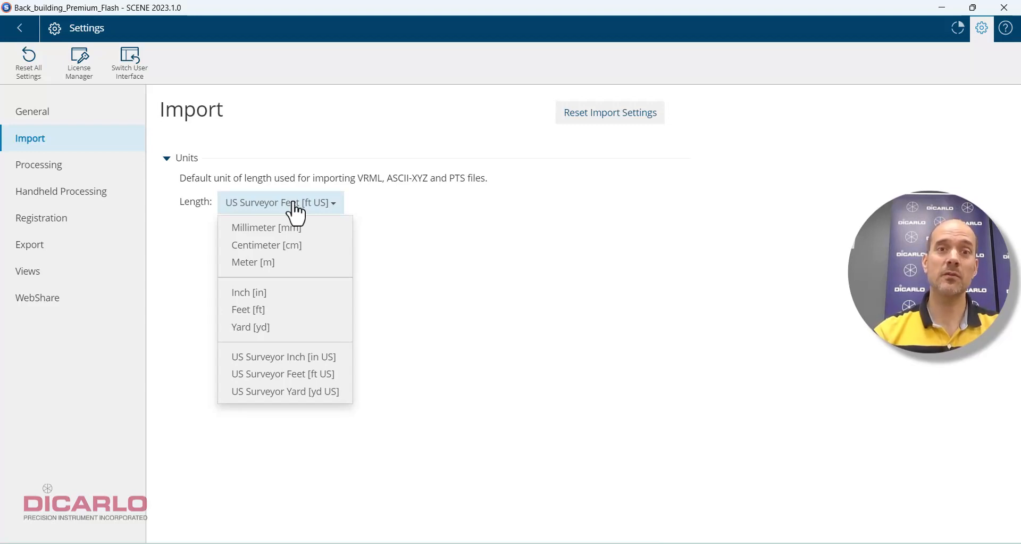
left_click(268, 262)
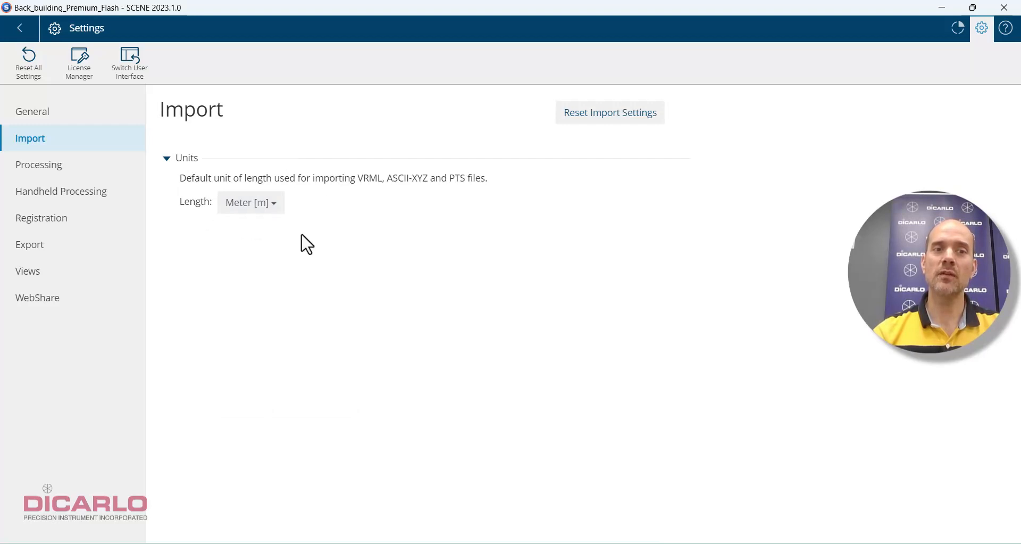
left_click(19, 29)
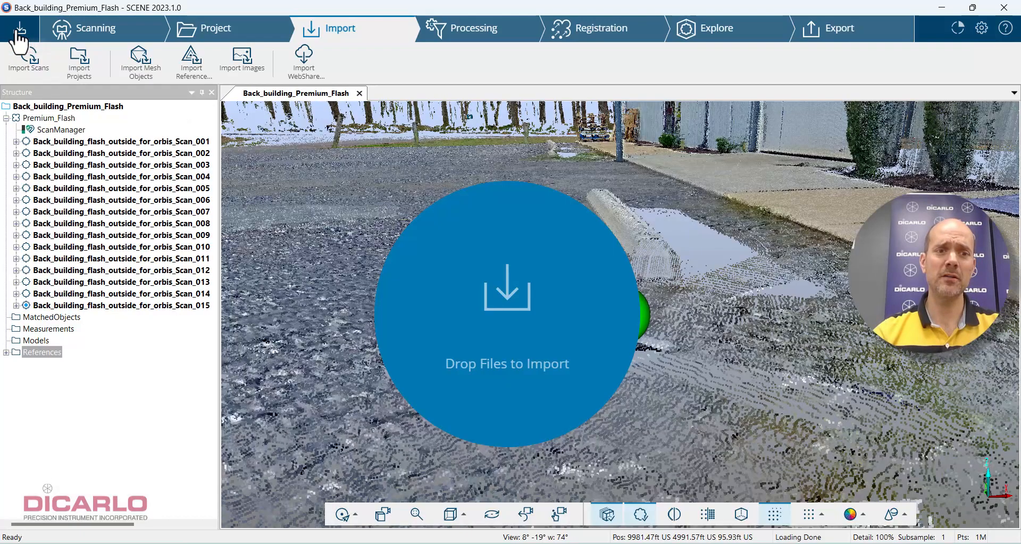
Start a scan import and browse to the LidarOs folder under ProgramData on drive C
left_click(27, 57)
left_click_drag(620, 35, 571, 144)
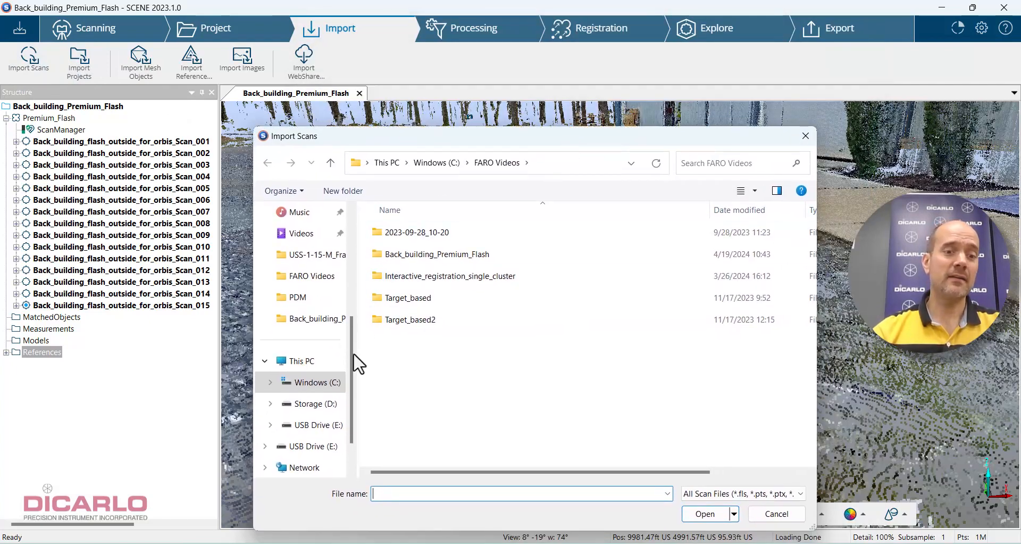
left_click(319, 383)
scroll(446, 318, "down", 4)
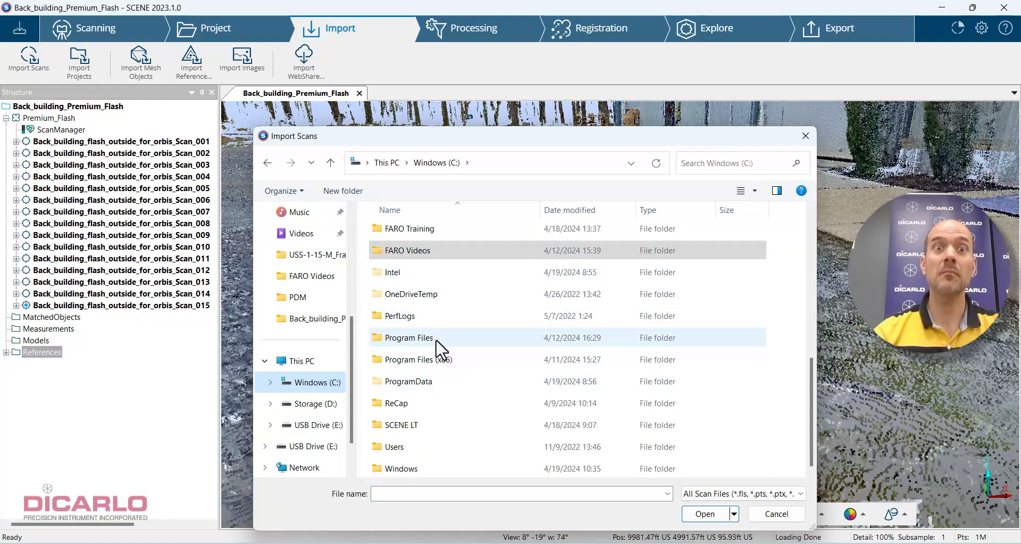
double_click(417, 382)
scroll(415, 385, "down", 7)
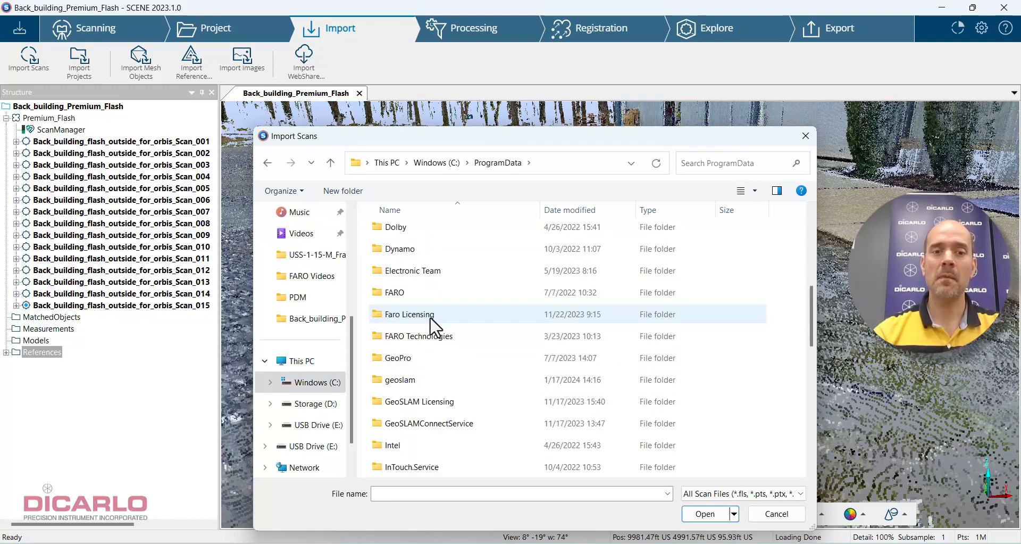
double_click(397, 379)
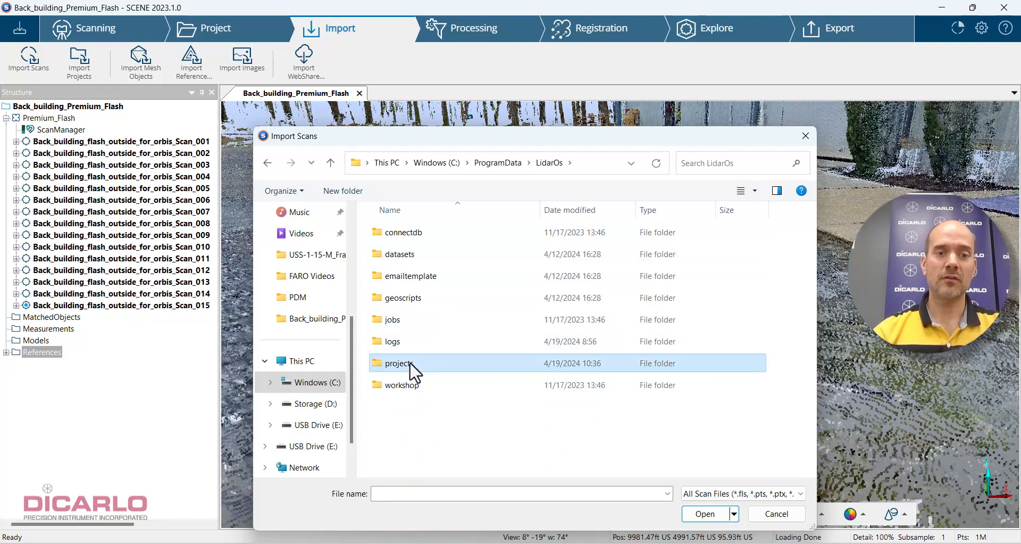
Open the 2024-04-12_11-41-50 data folder of the Back_building_orbis_2 project within the LidarOs projects
double_click(405, 364)
scroll(439, 378, "down", 1)
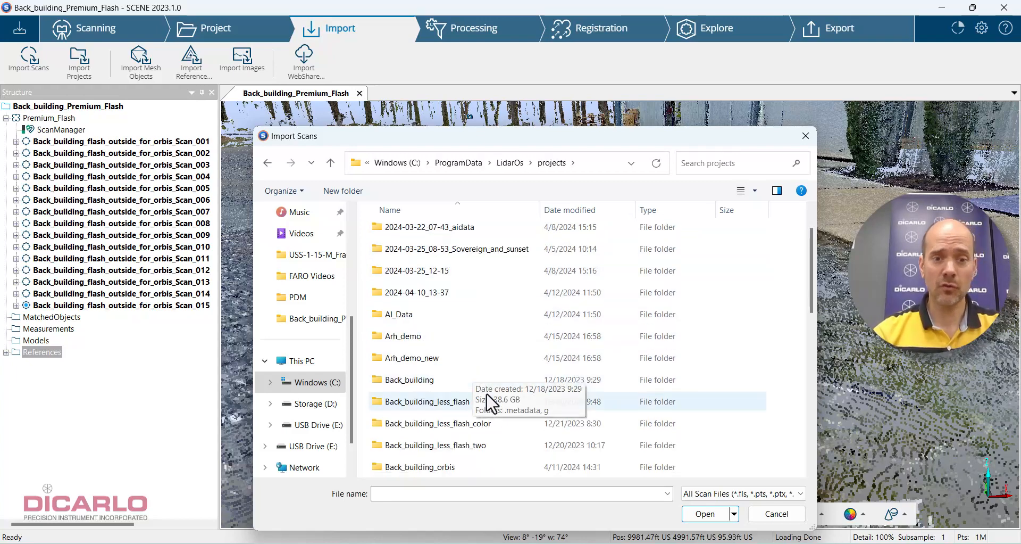
double_click(440, 467)
double_click(403, 254)
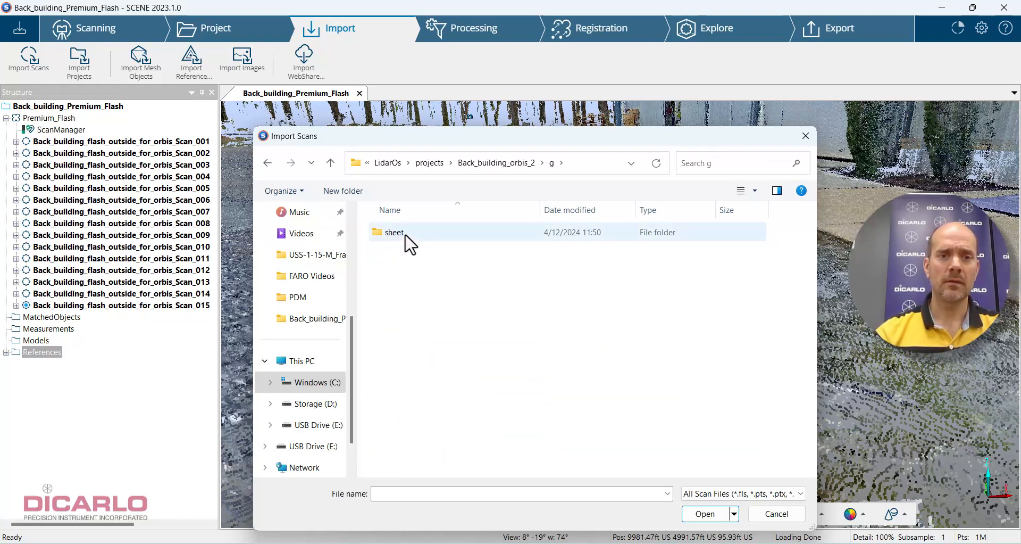
double_click(406, 234)
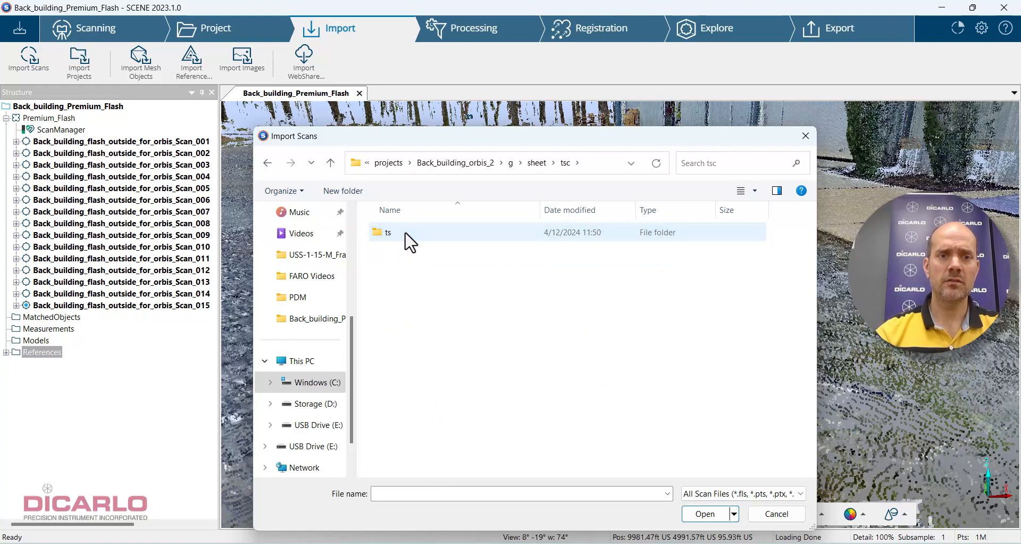
double_click(407, 234)
double_click(409, 234)
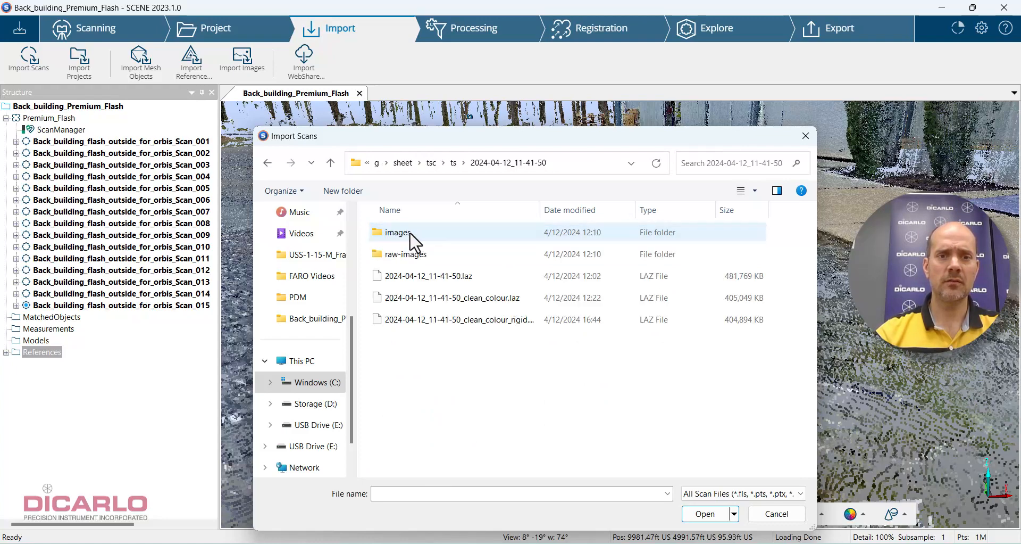
Import the scan file 2024-04-12_11-41-50_clean_colour_rigid.laz and acknowledge the import results
left_click(476, 319)
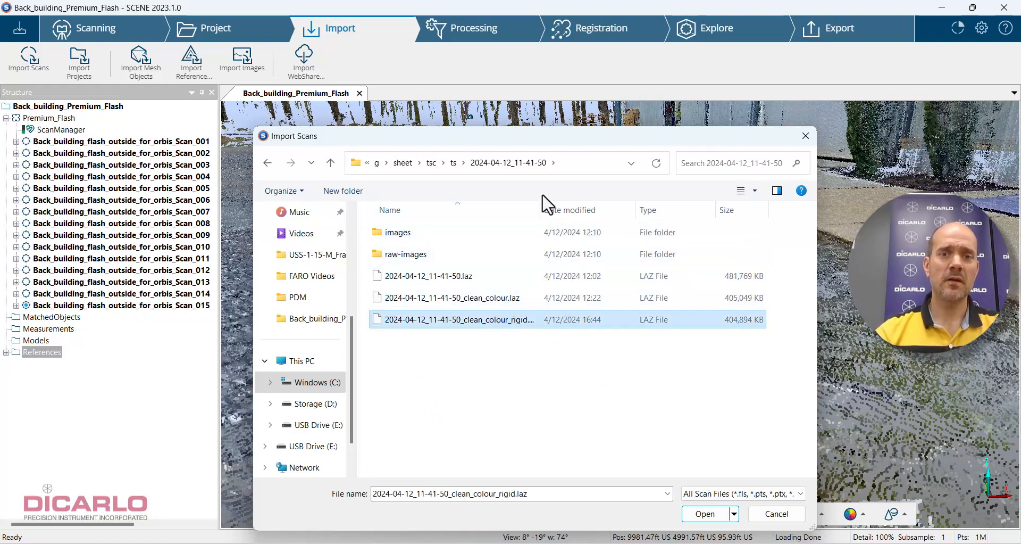
left_click_drag(540, 208, 568, 207)
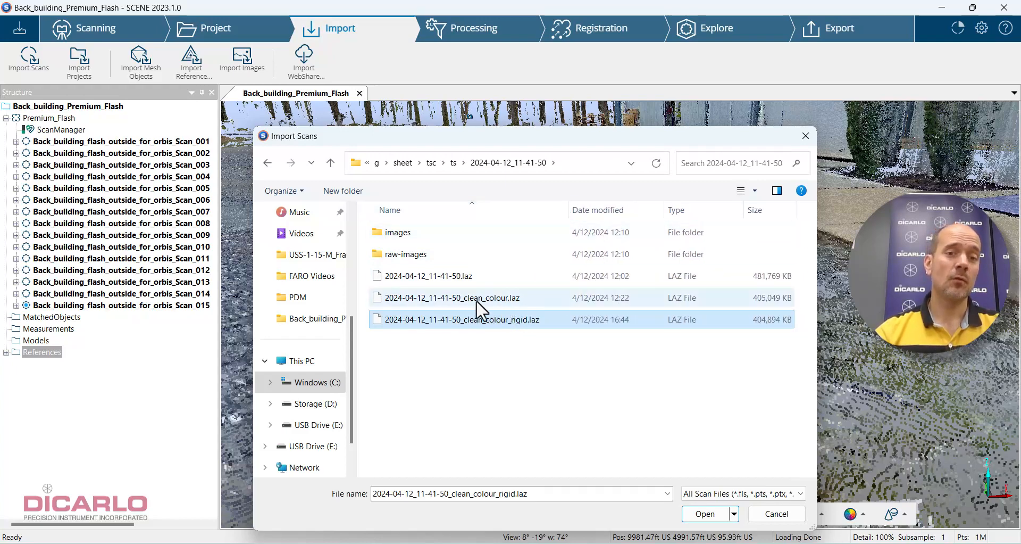
left_click(490, 297)
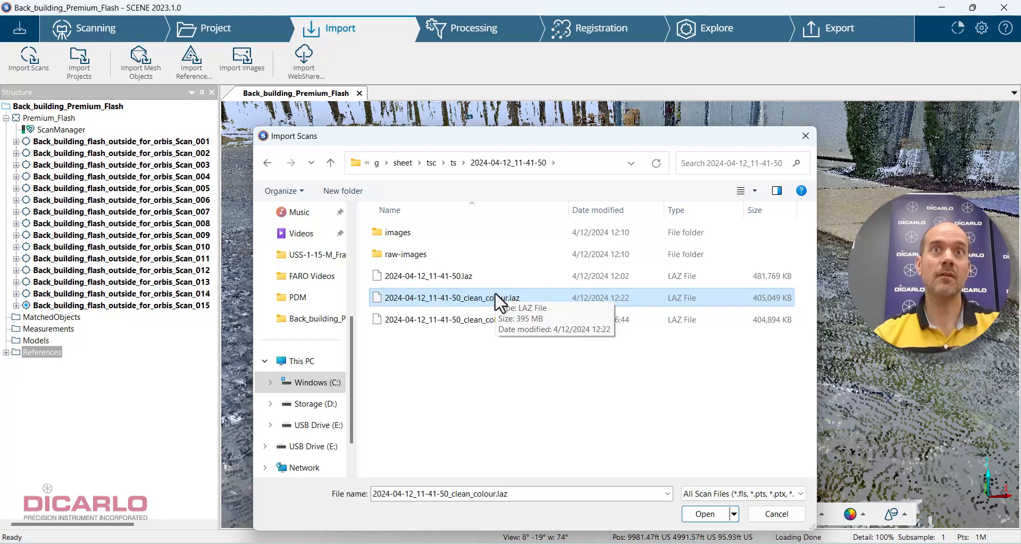
left_click(510, 319)
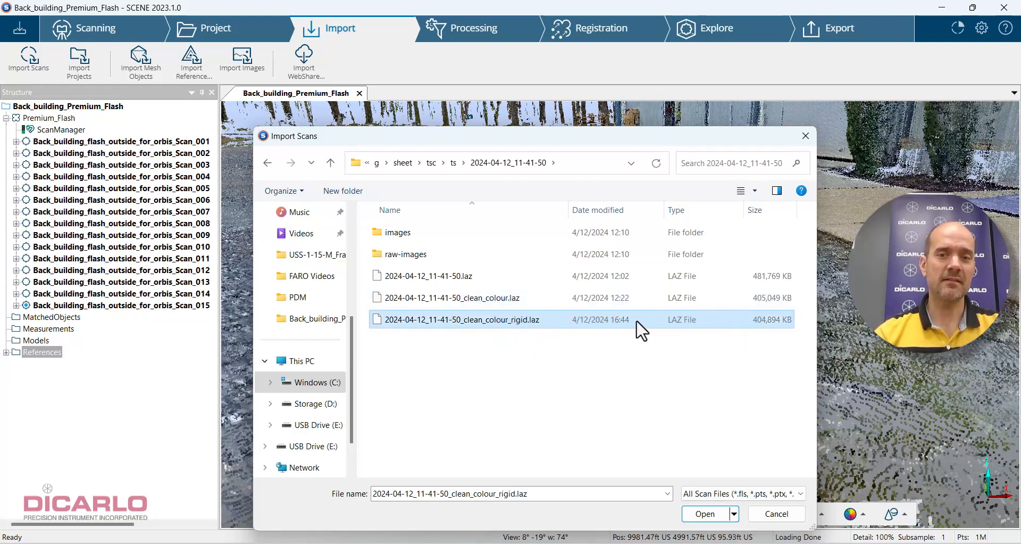
left_click(707, 512)
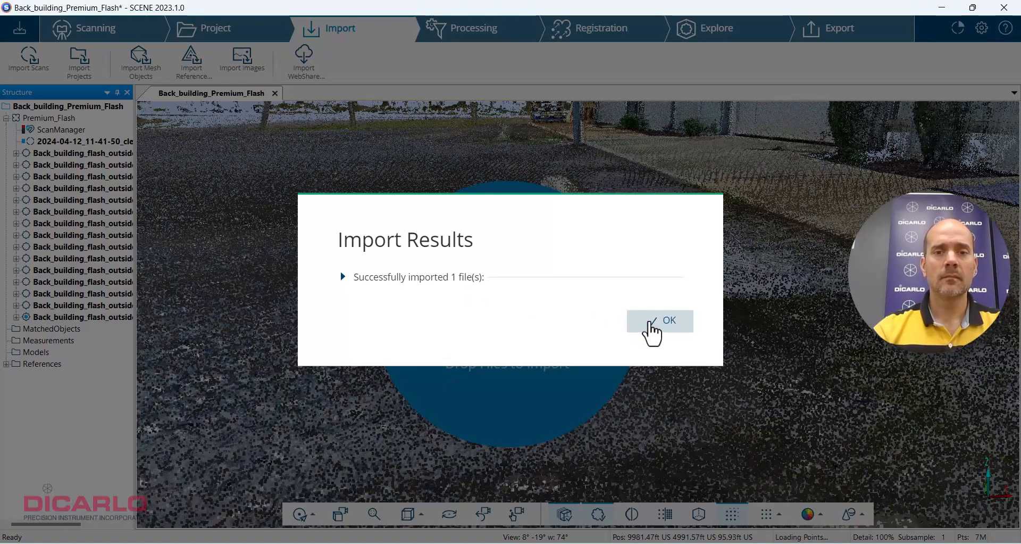
left_click(658, 323)
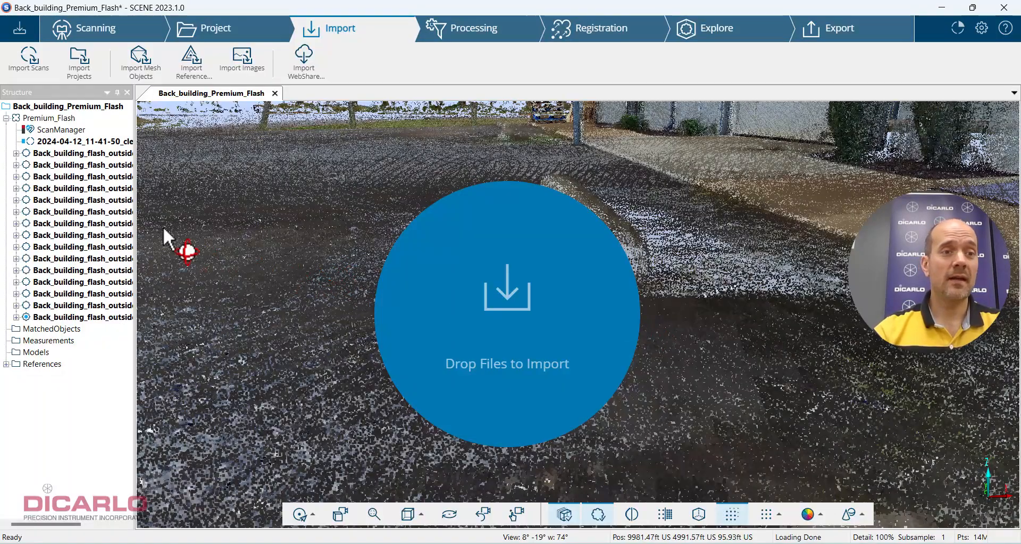
Create a project-level cluster named Orbis and move the imported clean_colour_rigid scan from Premium_Flash into it
left_click(91, 144)
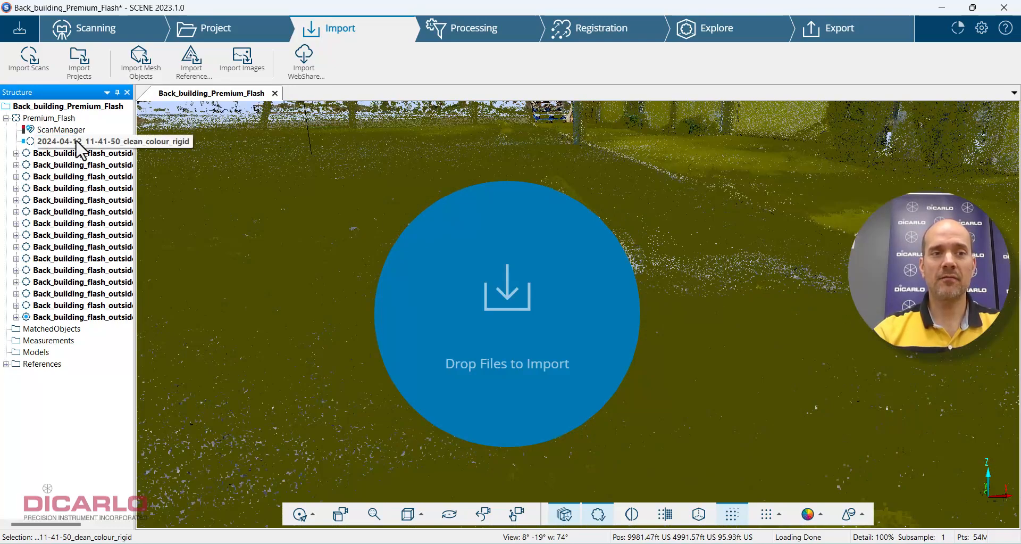
right_click(36, 106)
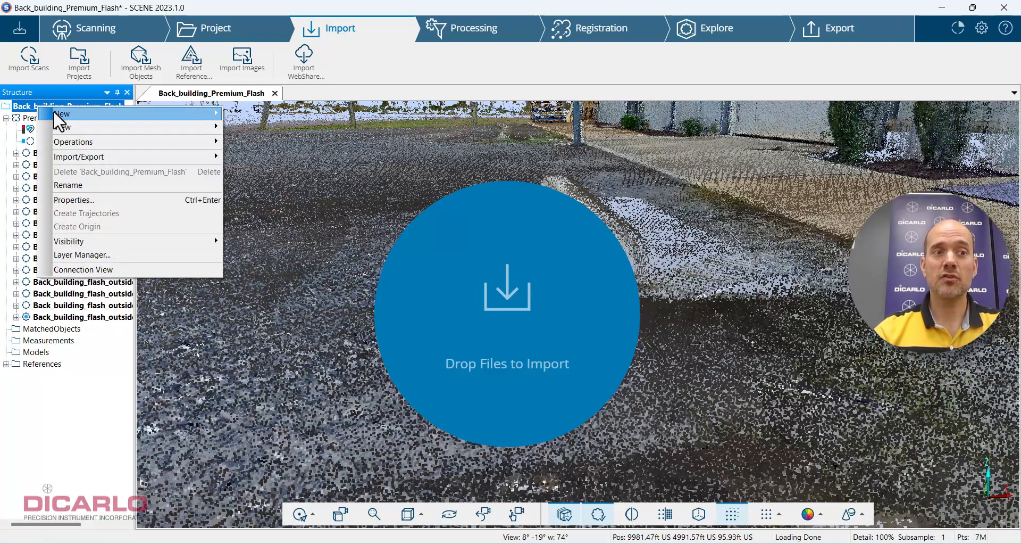
mouse_move(61, 116)
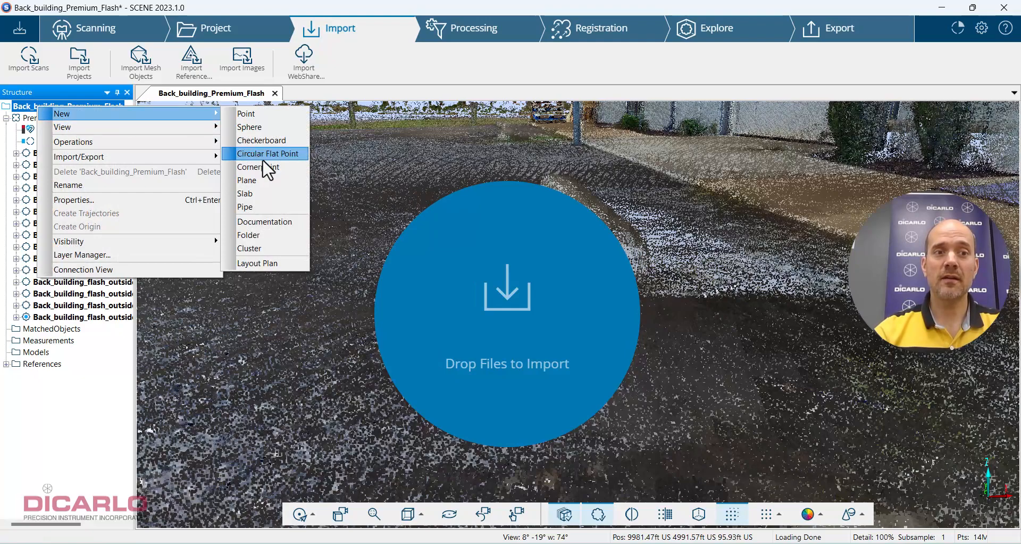
left_click(272, 248)
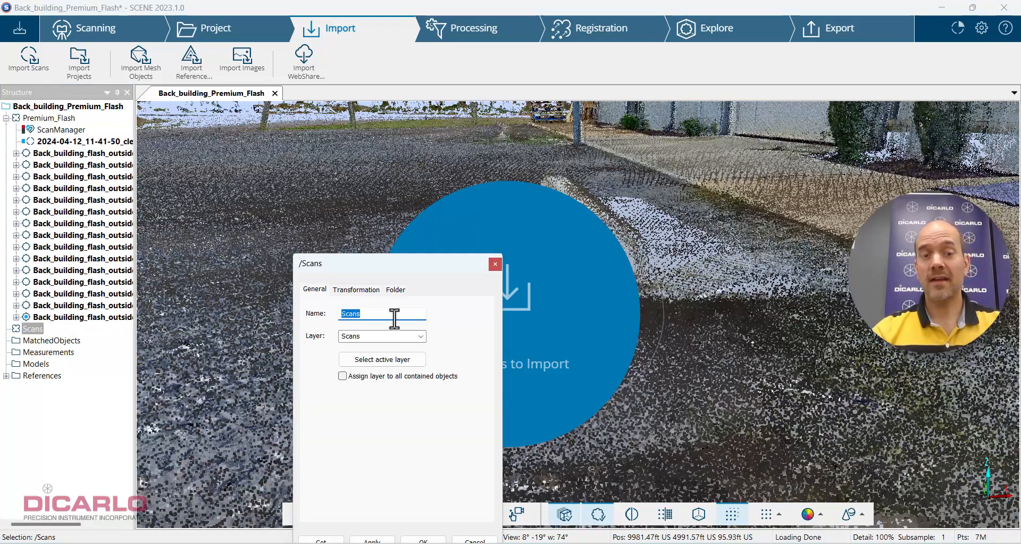
type("Orbis")
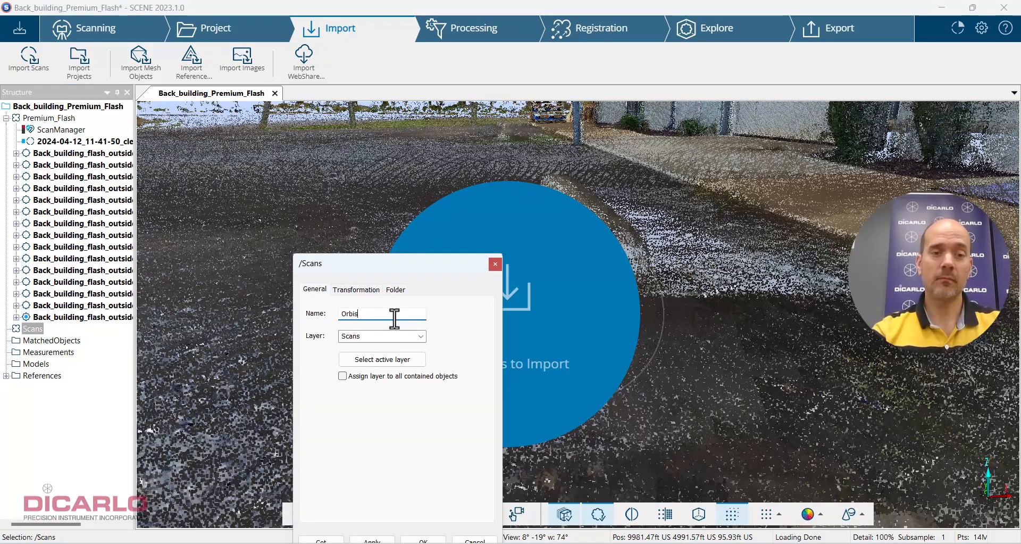
key("Return")
left_click(59, 141)
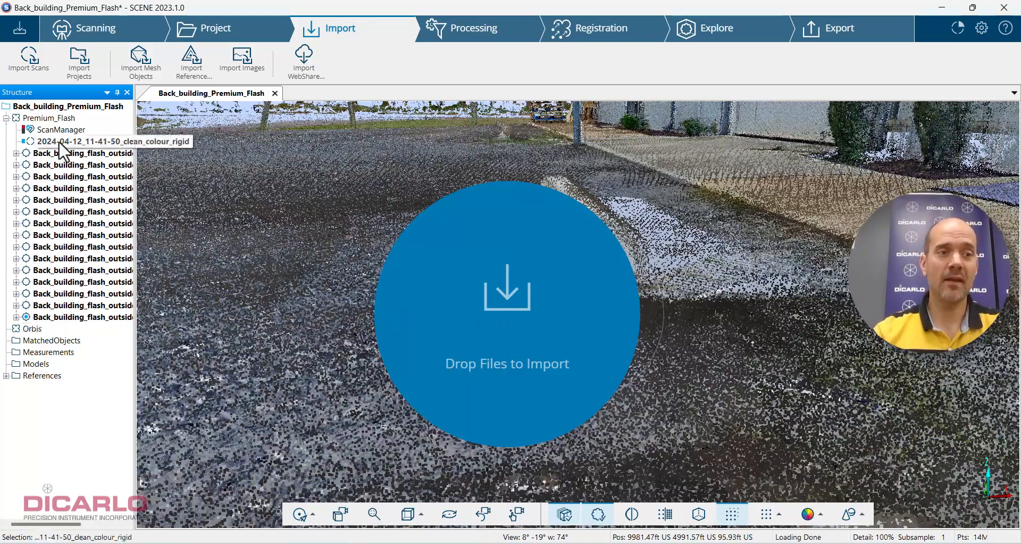
left_click_drag(59, 141, 29, 331)
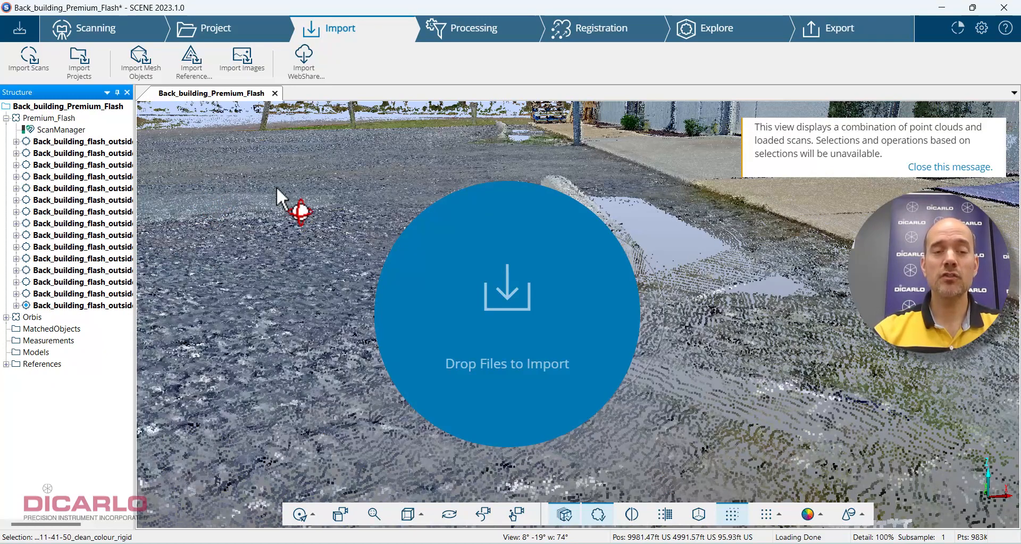
Switch to the Explore workspace, expand the Orbis cluster and widen the structure tree to show the full scan names
left_click(705, 37)
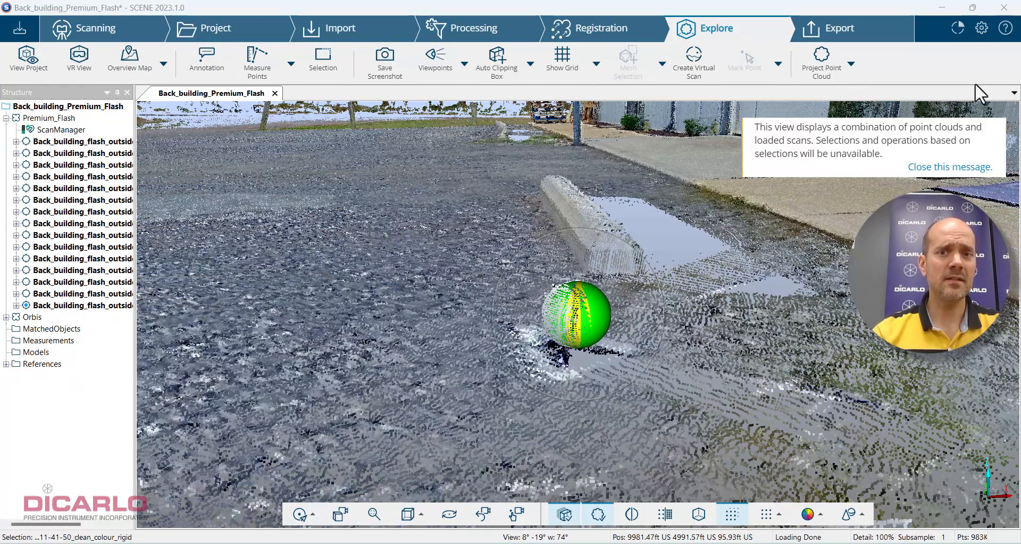
left_click(945, 168)
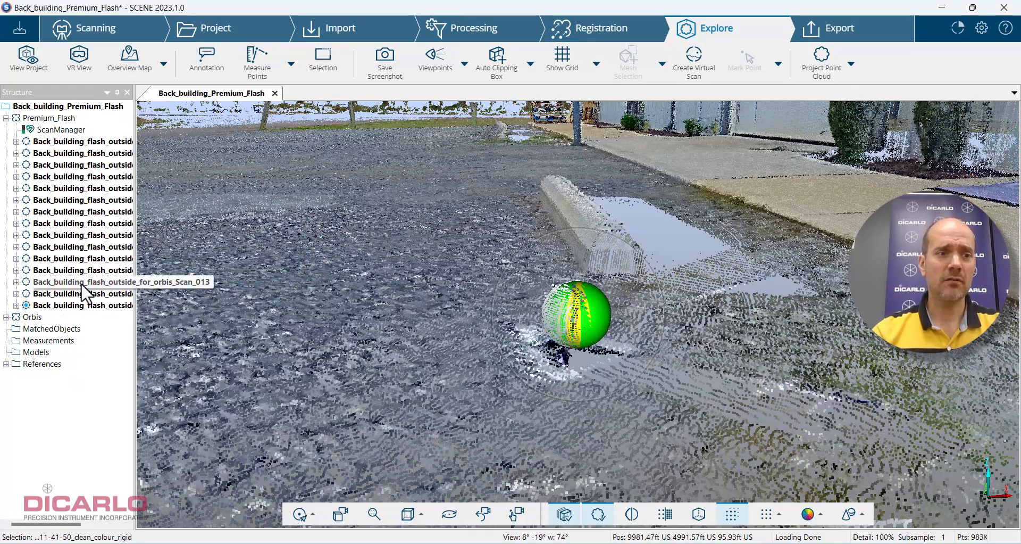
left_click(7, 317)
left_click(44, 328)
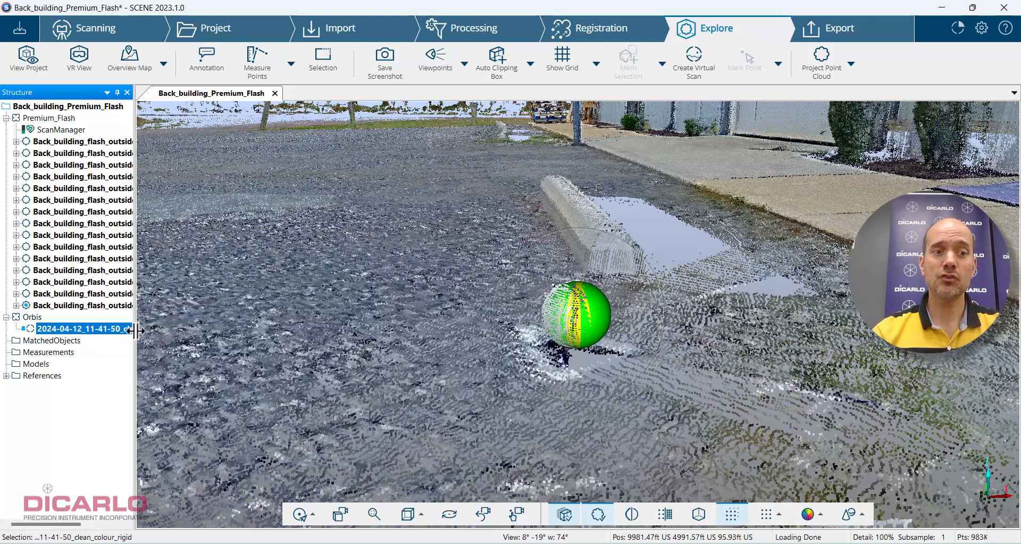
left_click_drag(136, 330, 226, 332)
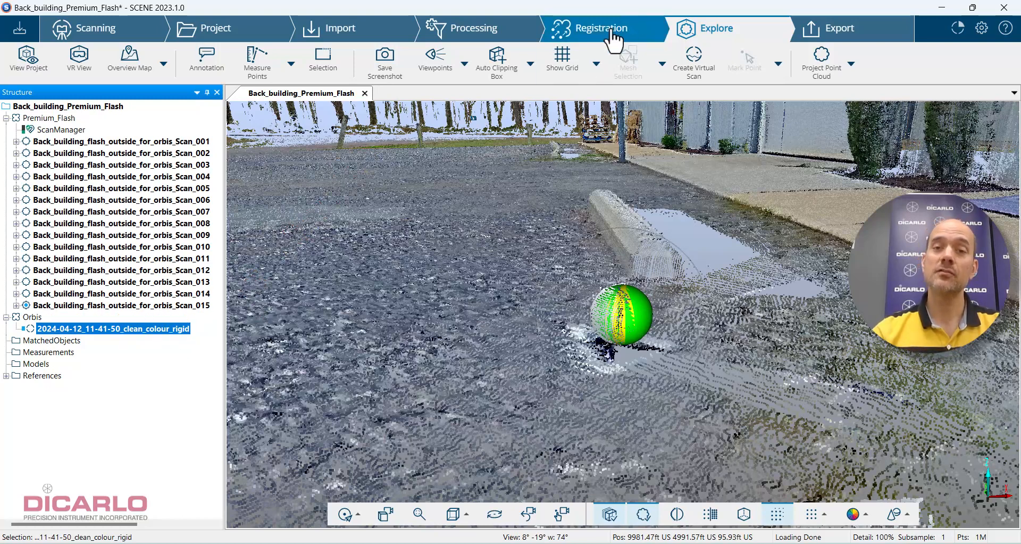
Reopen the project's 3D view and examine the combined scans around the building entrance with the Premium_Flash cluster highlighted
left_click(364, 93)
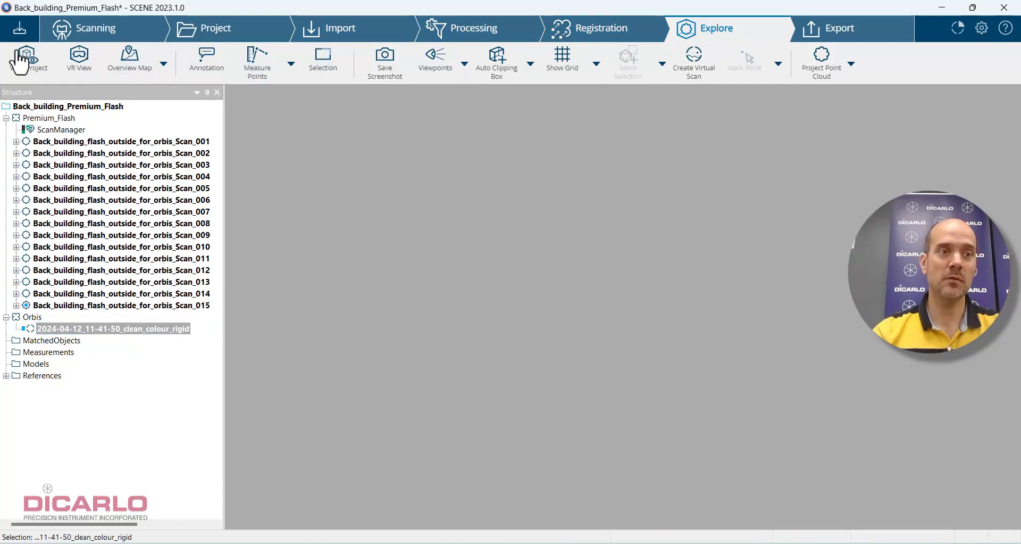
left_click(24, 64)
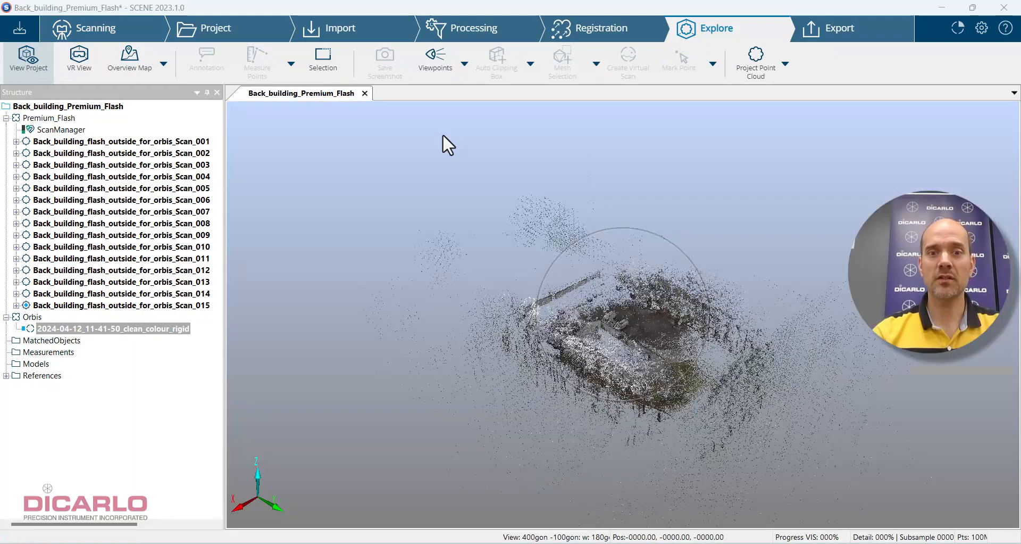
left_click_drag(803, 218, 828, 224)
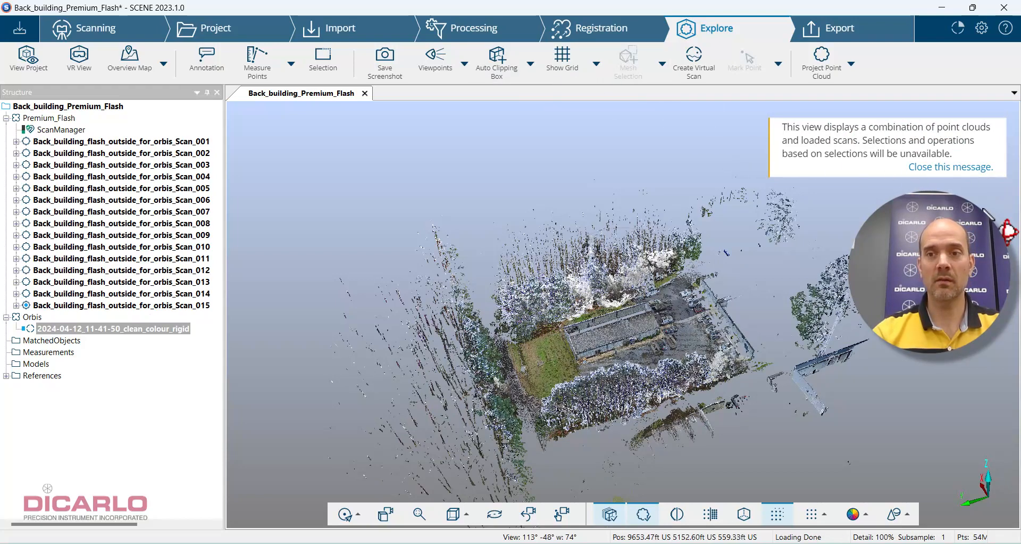
left_click(932, 170)
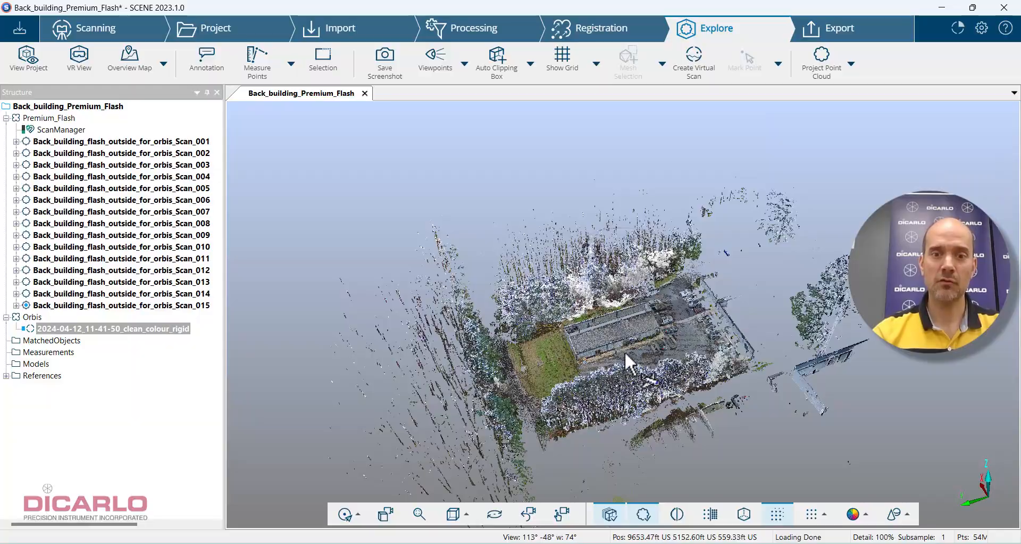
scroll(625, 352, "down", 5)
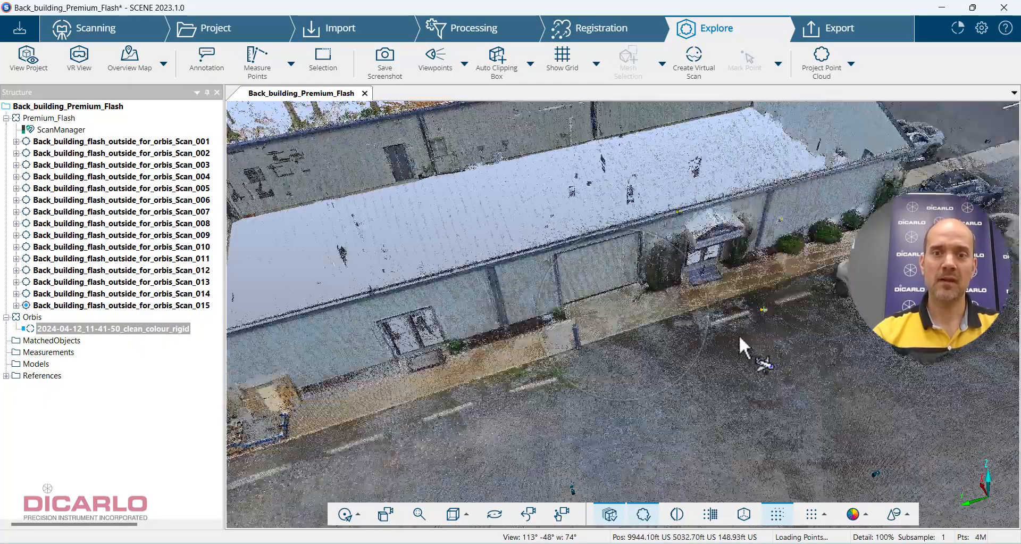
left_click_drag(708, 331, 825, 333)
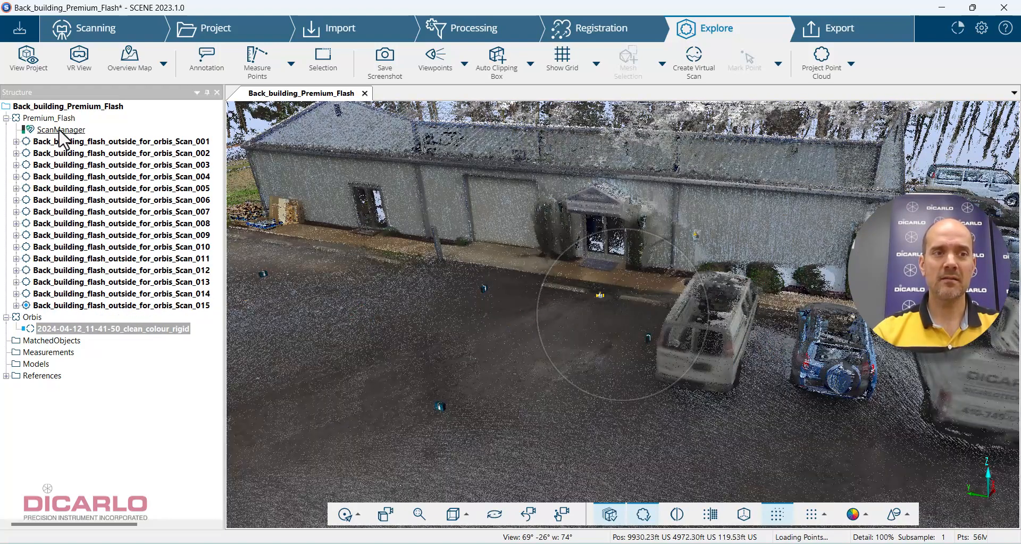
left_click(52, 117)
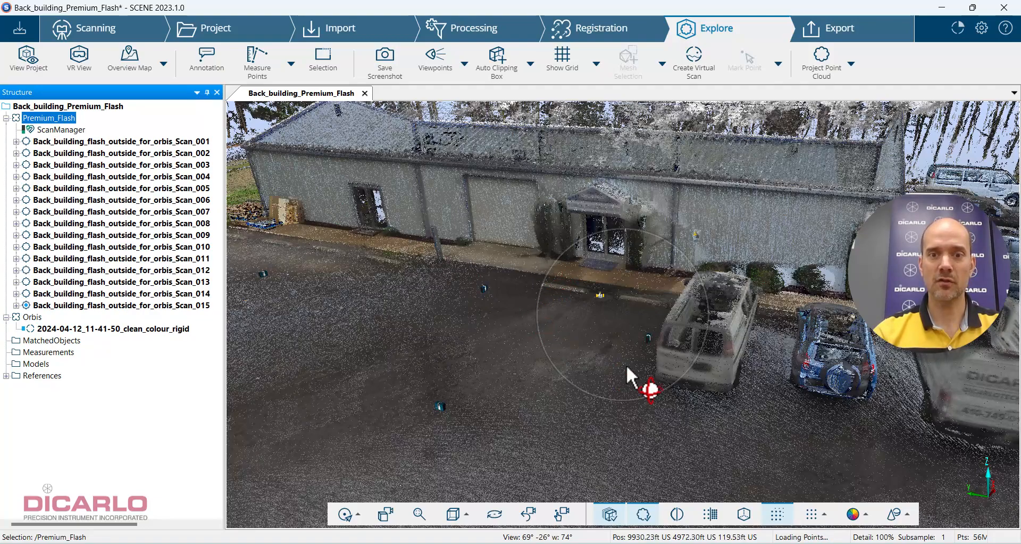
left_click_drag(788, 394, 811, 400)
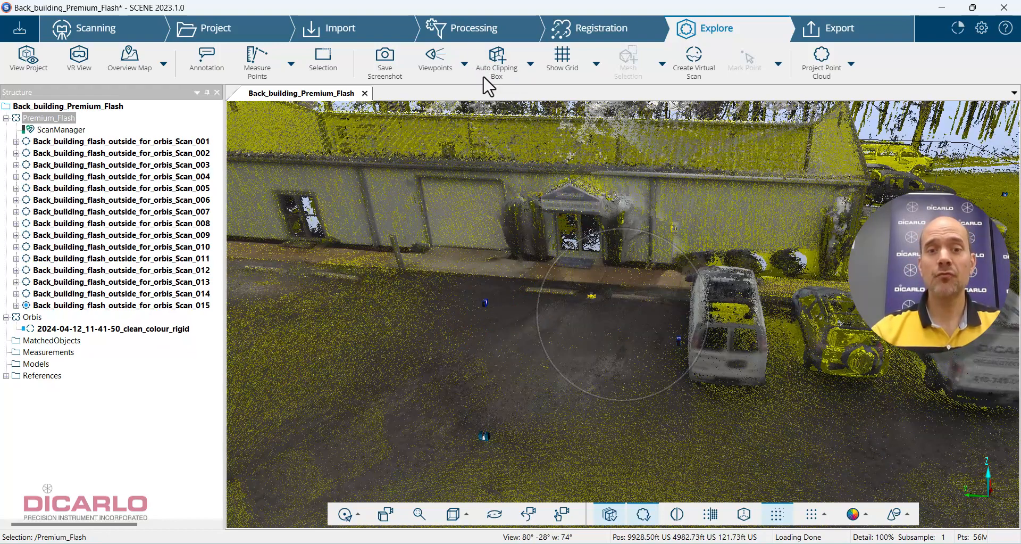
Set up scan processing for the Orbis cluster with its clean_colour_rigid scan and proceed to the processing configuration
left_click(477, 29)
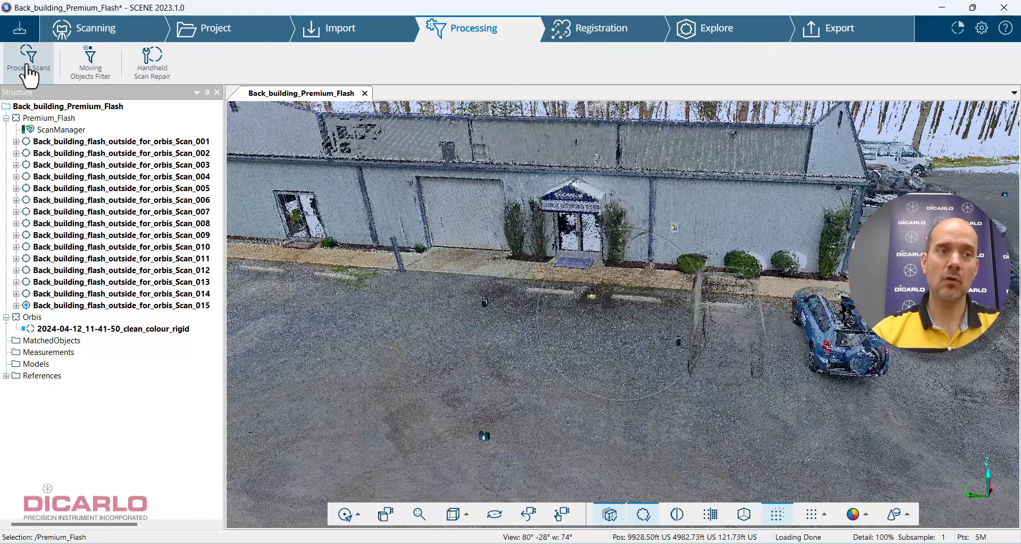
left_click(28, 60)
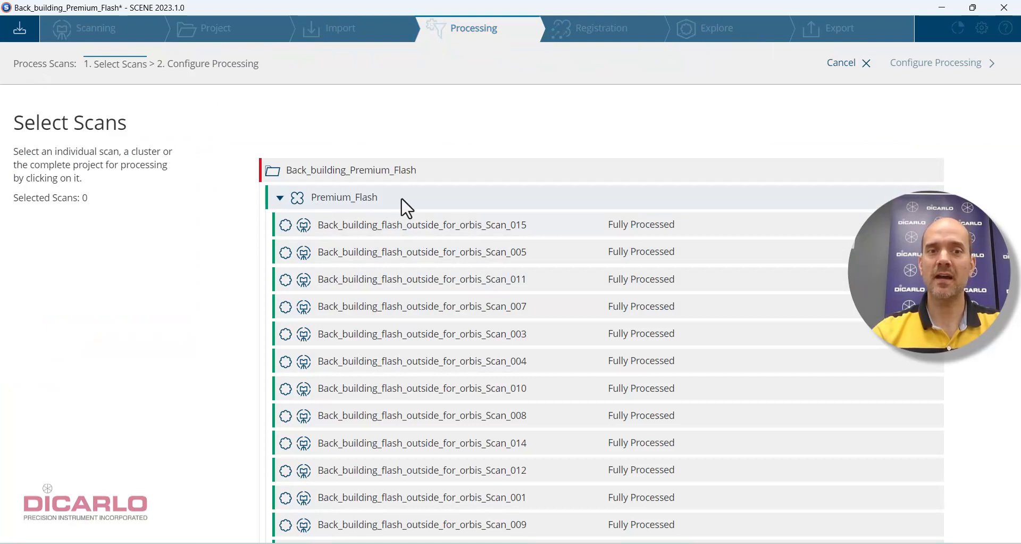
left_click(278, 200)
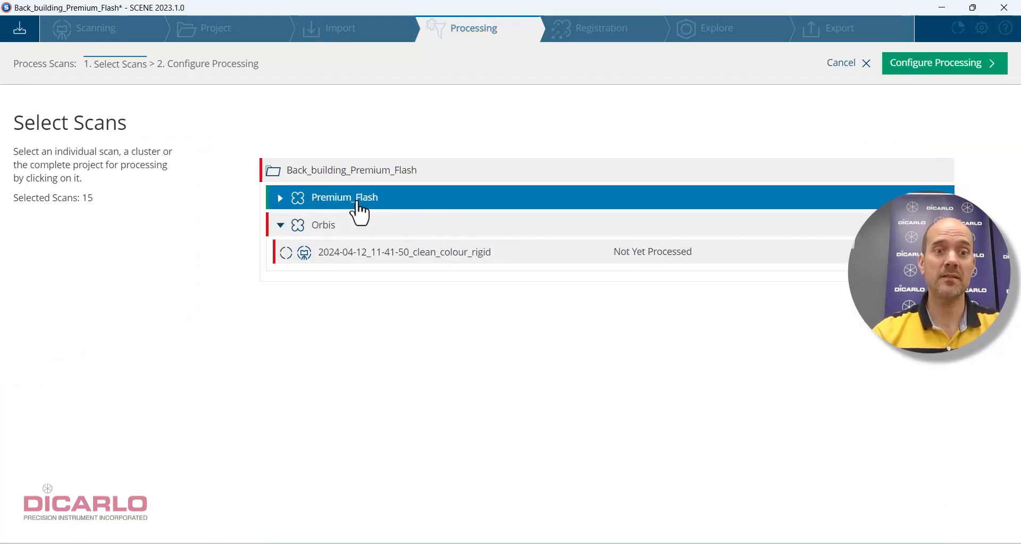
left_click(311, 225)
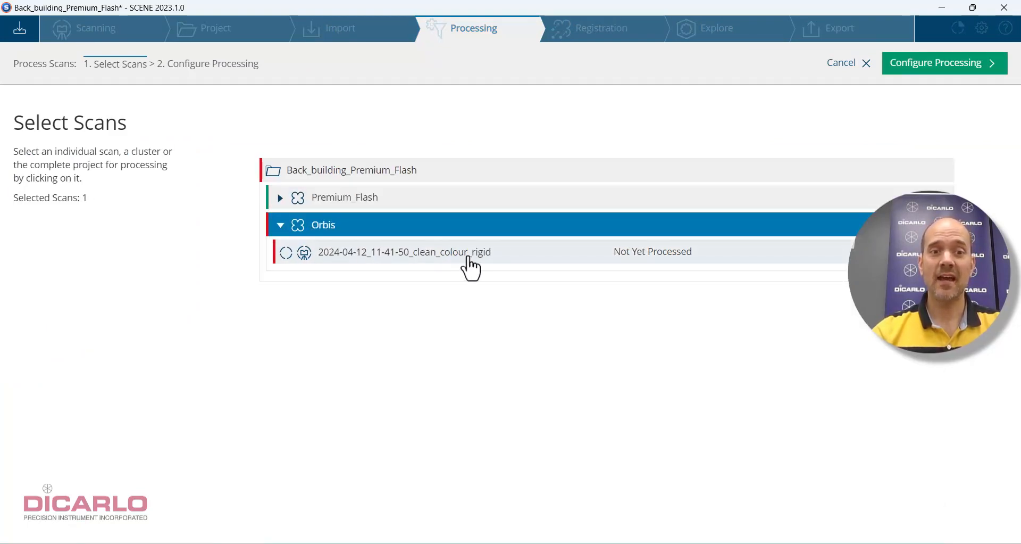
left_click(928, 65)
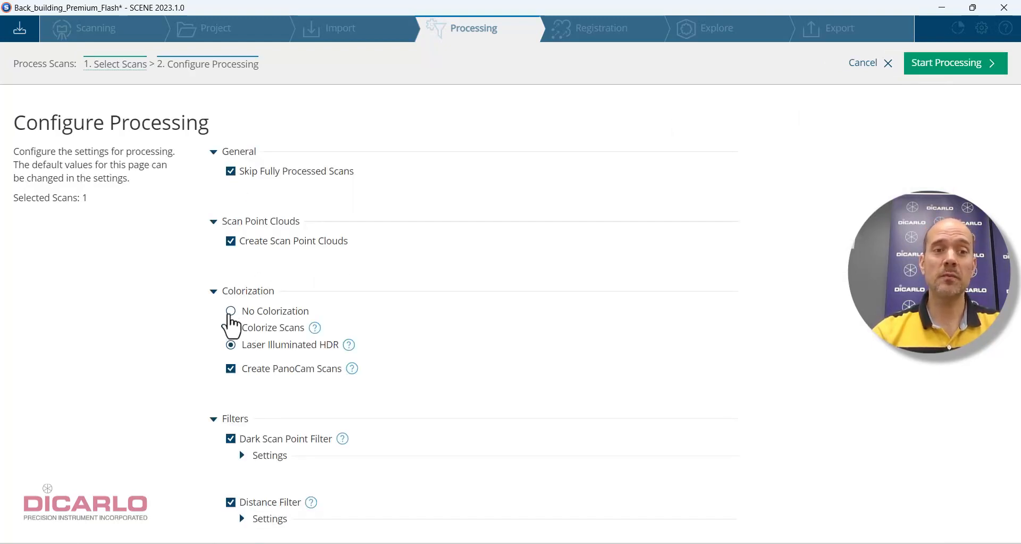
Configure processing to only create scan point clouds: No Colorization, no skipping of processed scans, no PanoCam scans, and all four filters disabled
left_click(230, 311)
left_click(231, 241)
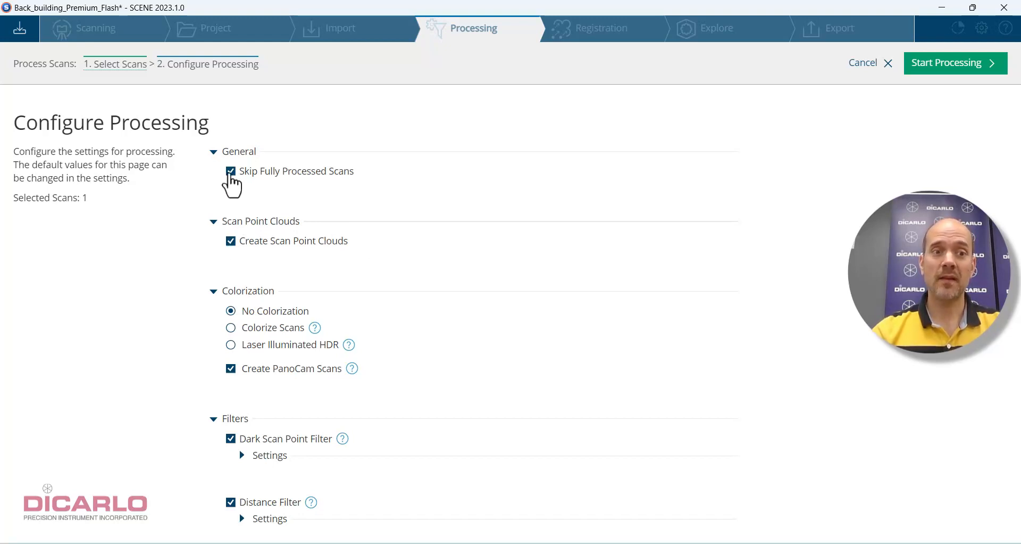
left_click(230, 174)
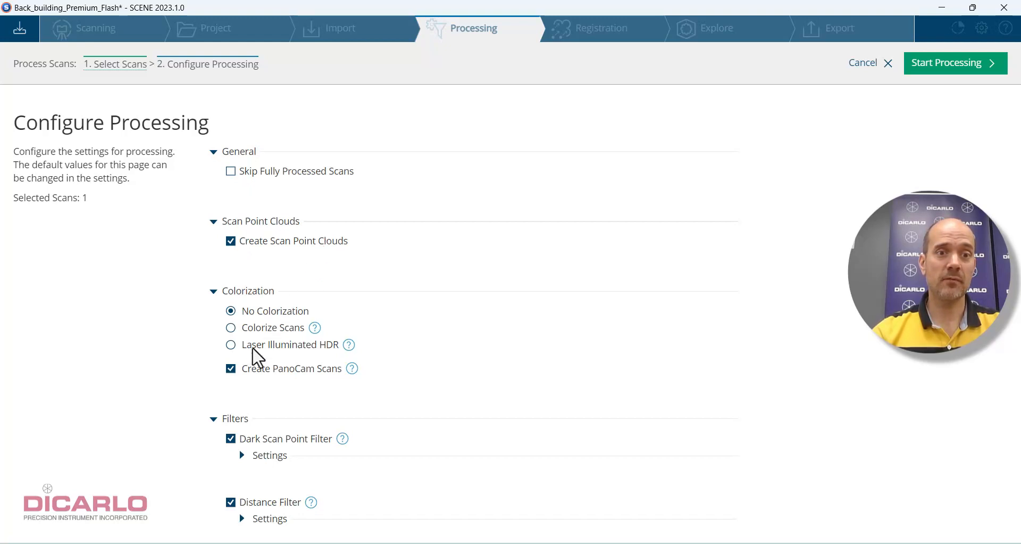
left_click(231, 368)
left_click(230, 439)
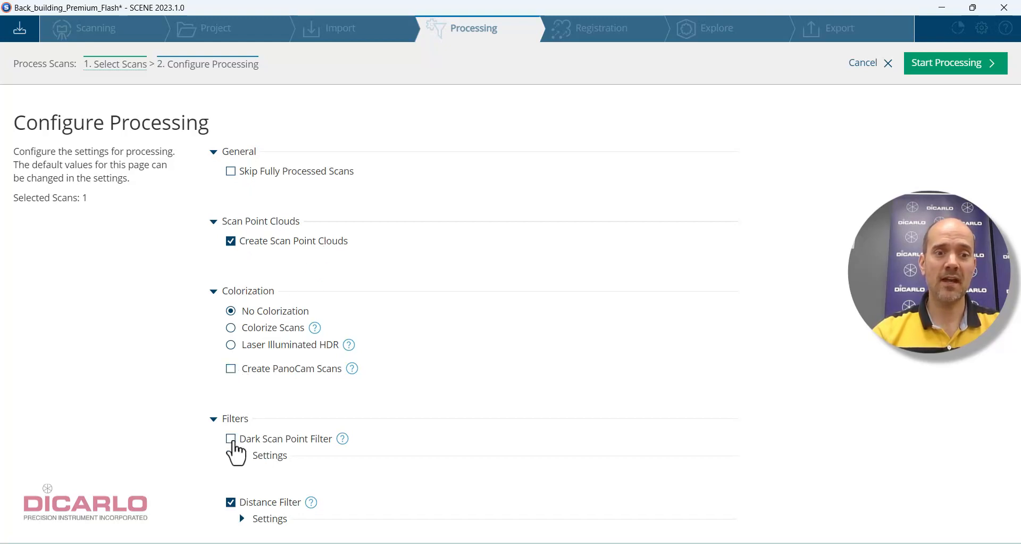
scroll(232, 405, "down", 3)
left_click(231, 368)
left_click(230, 432)
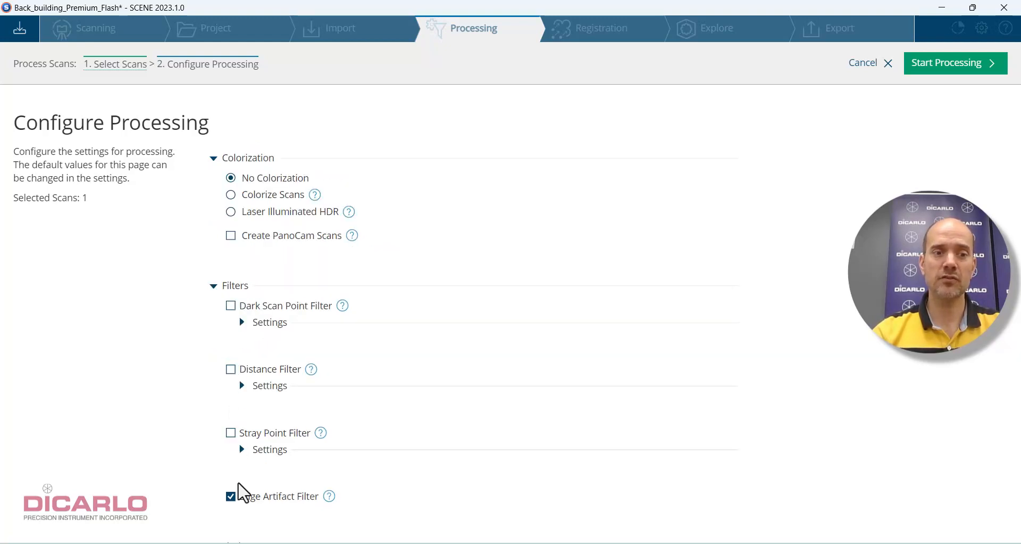
left_click(230, 496)
scroll(275, 360, "down", 7)
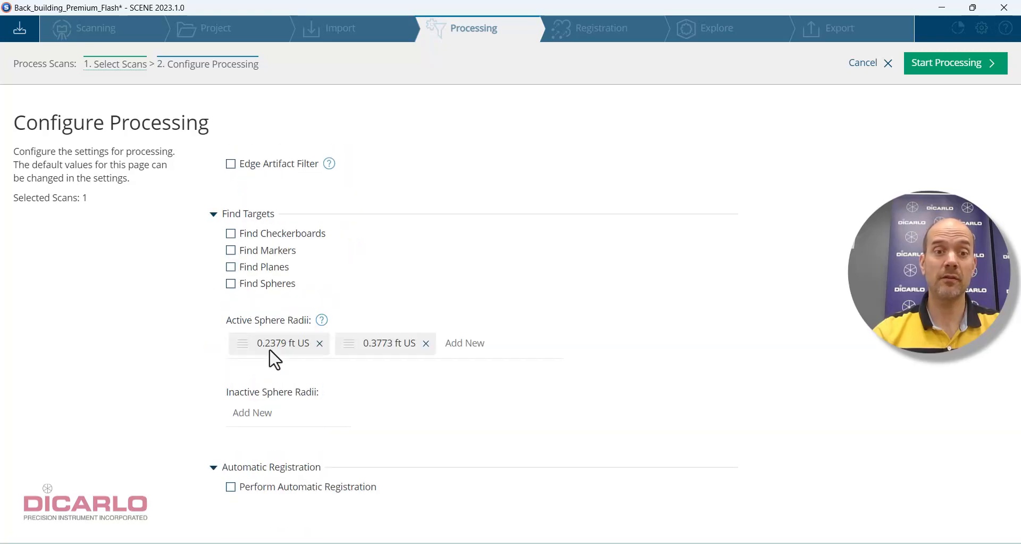
Review the processing settings, process the Orbis scan and acknowledge the results
scroll(274, 360, "up", 10)
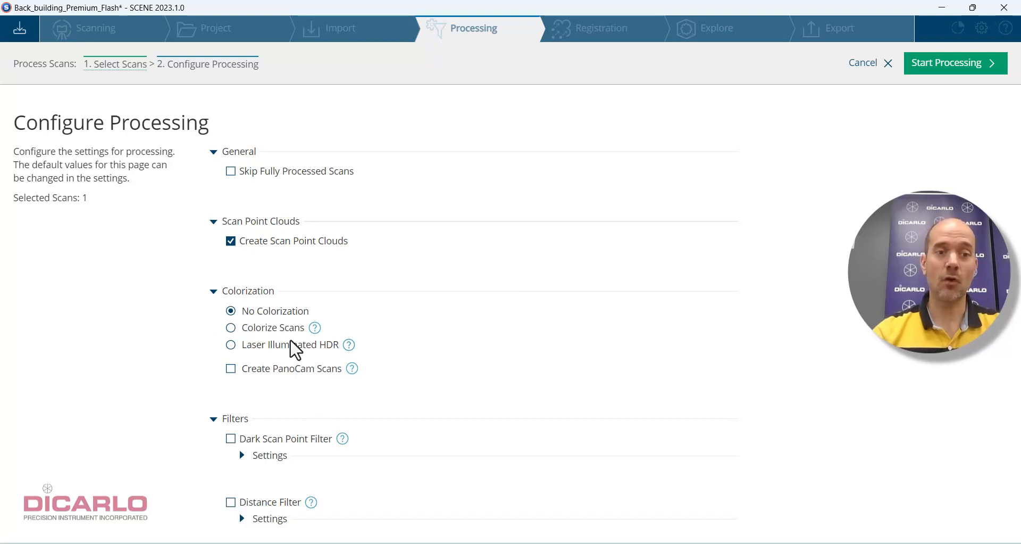
scroll(247, 466, "down", 5)
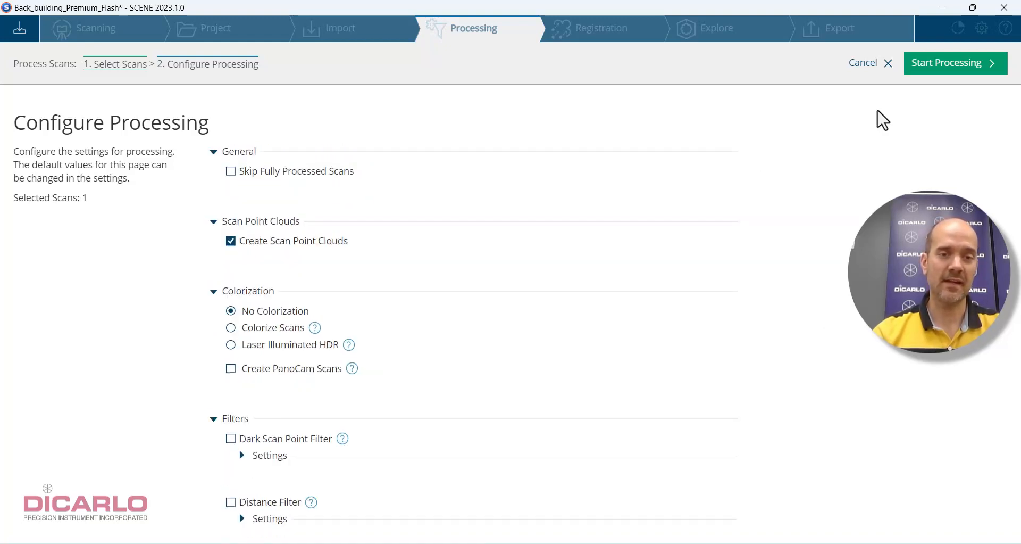
left_click(952, 70)
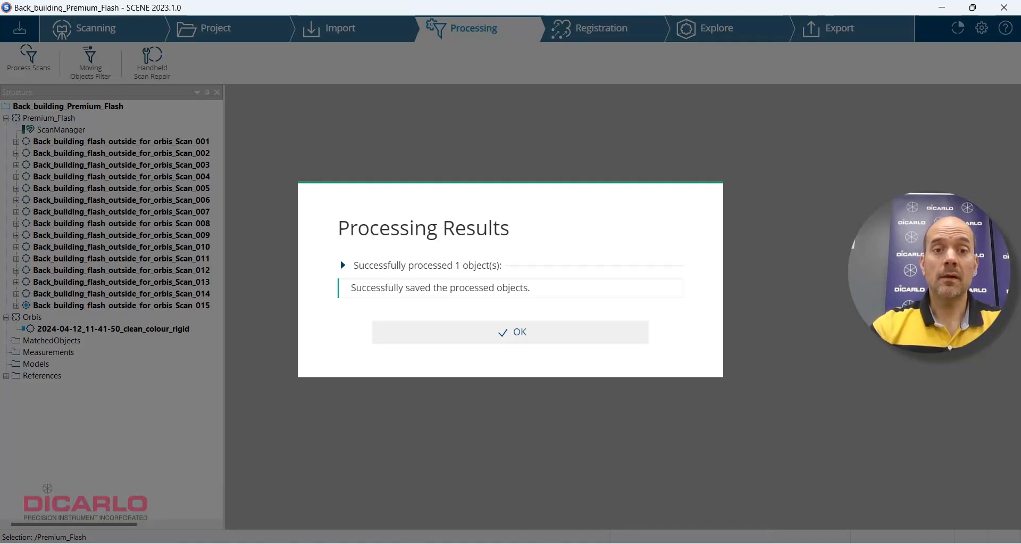
left_click(532, 341)
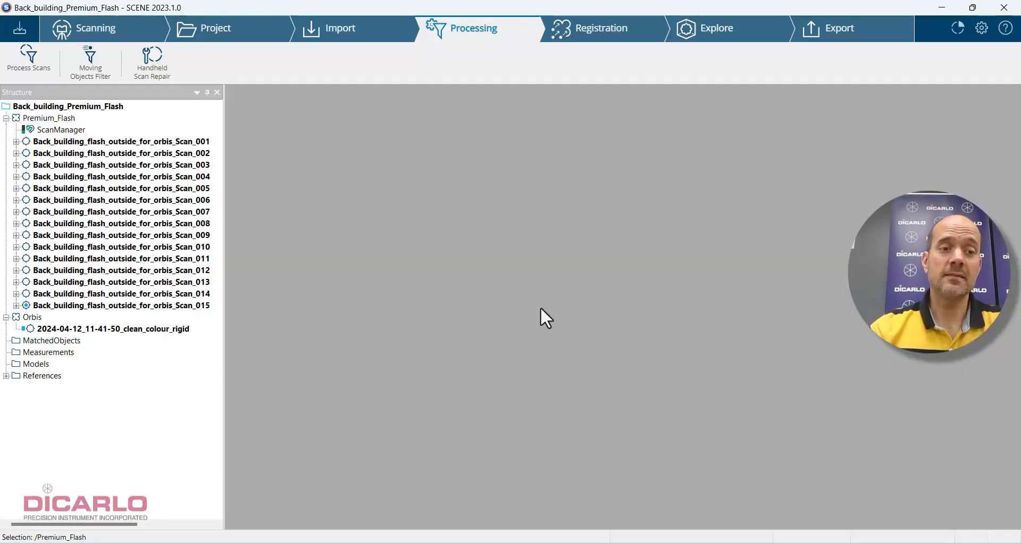
Unload the clean_colour_rigid scan and reopen the project's 3D view in the Explore workspace
right_click(71, 328)
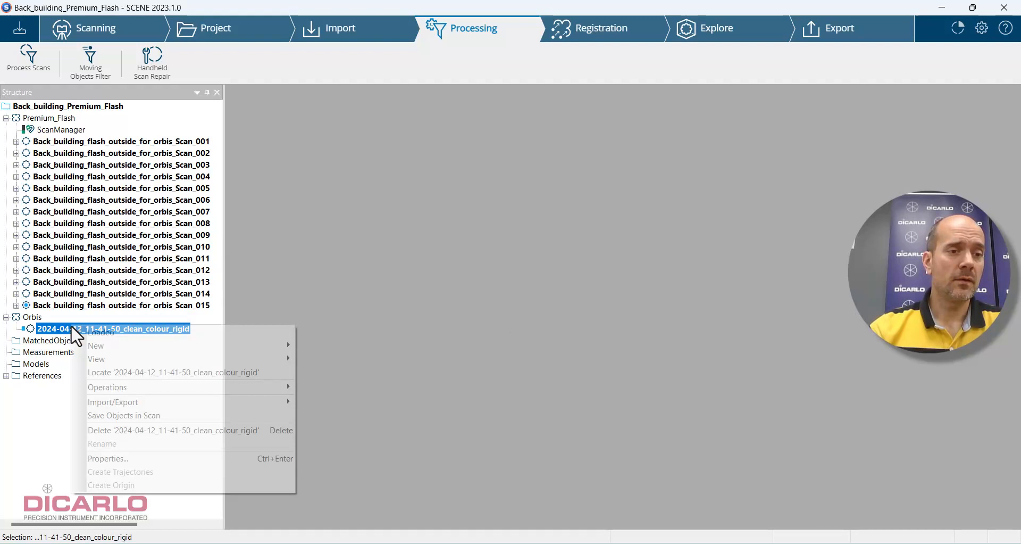
left_click(117, 343)
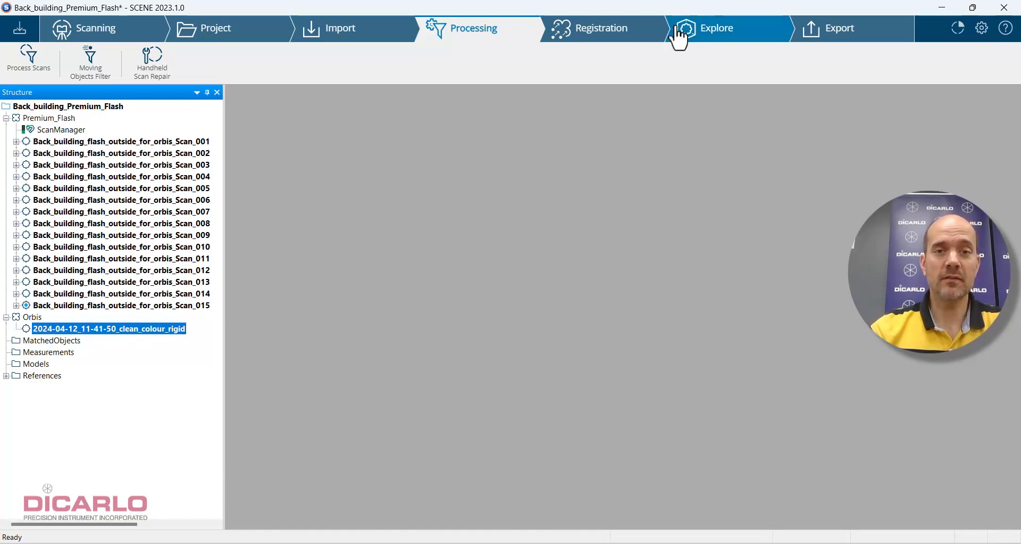
left_click(717, 37)
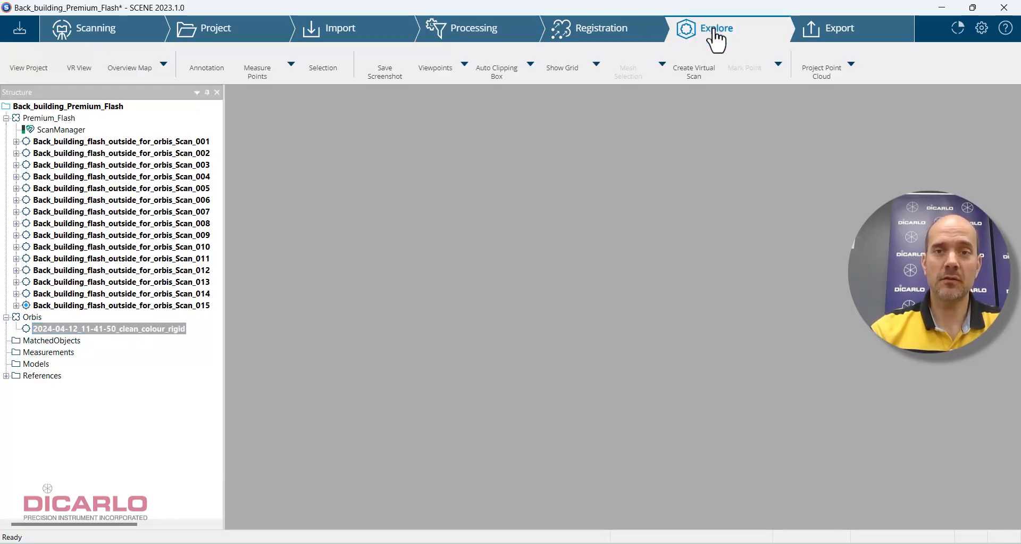
left_click(30, 65)
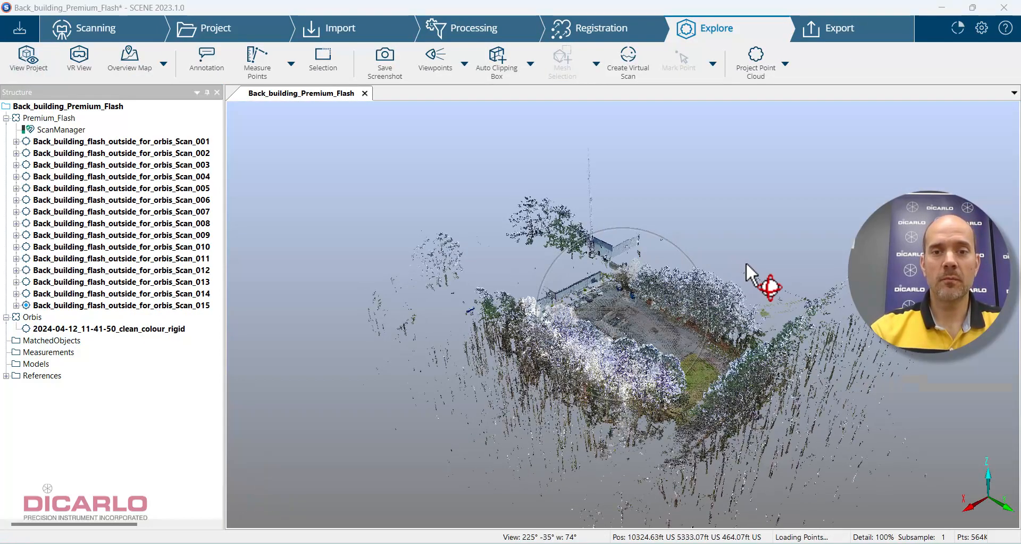
Compare the data around the parking lot by highlighting the clean_colour_rigid scan and the Premium_Flash cluster in turn
left_click_drag(956, 164, 343, 260)
left_click(156, 329)
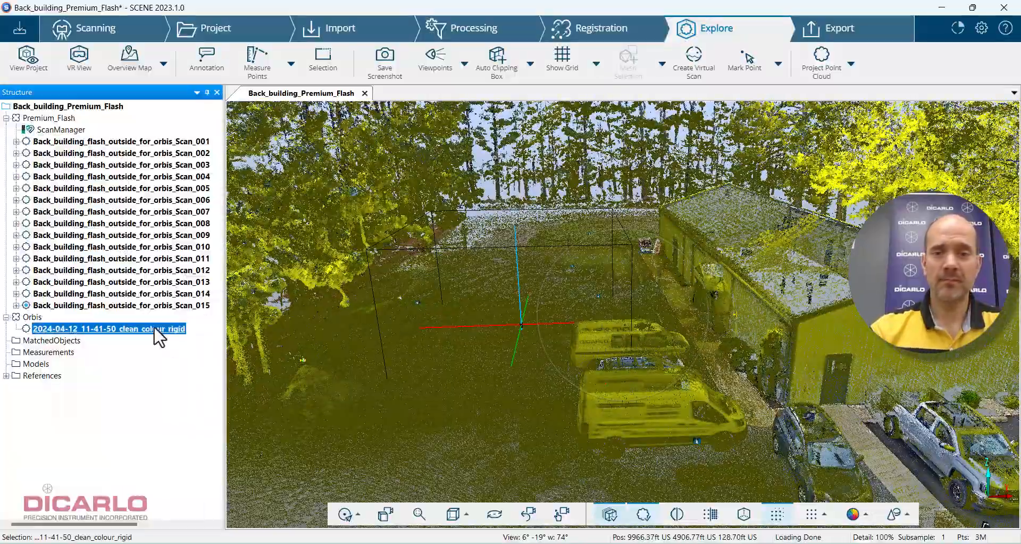
left_click_drag(887, 421, 813, 405)
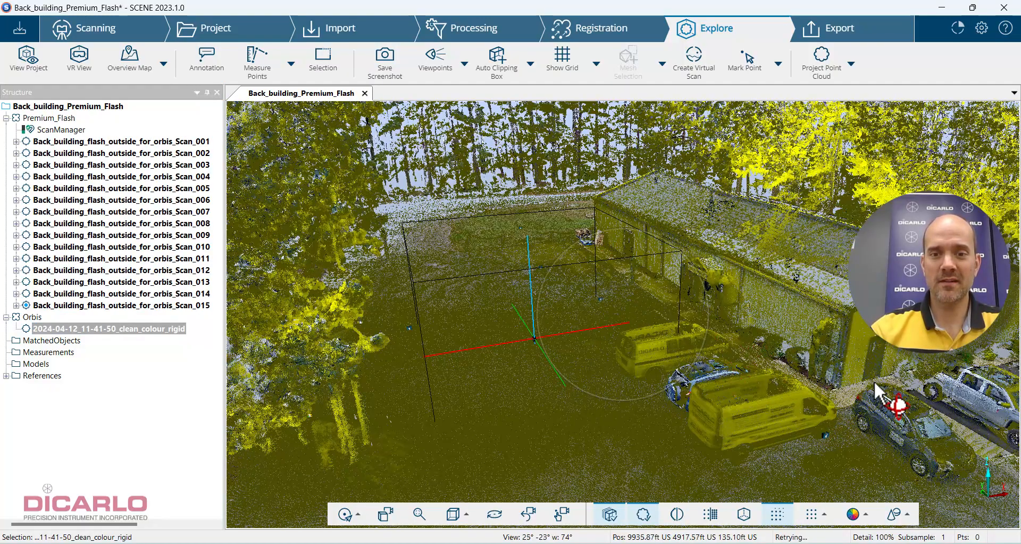
left_click_drag(874, 381, 417, 372)
left_click(40, 119)
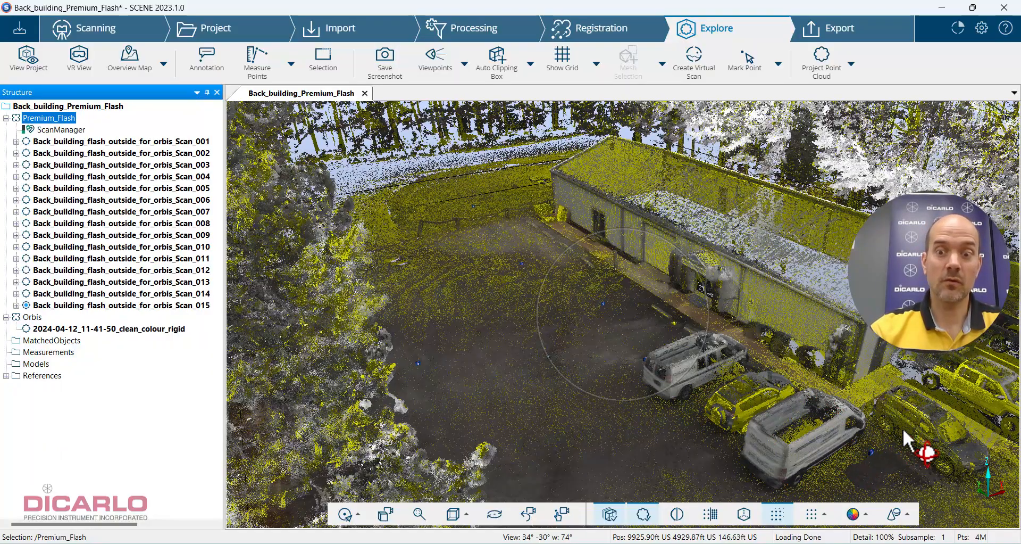
left_click_drag(903, 428, 738, 390)
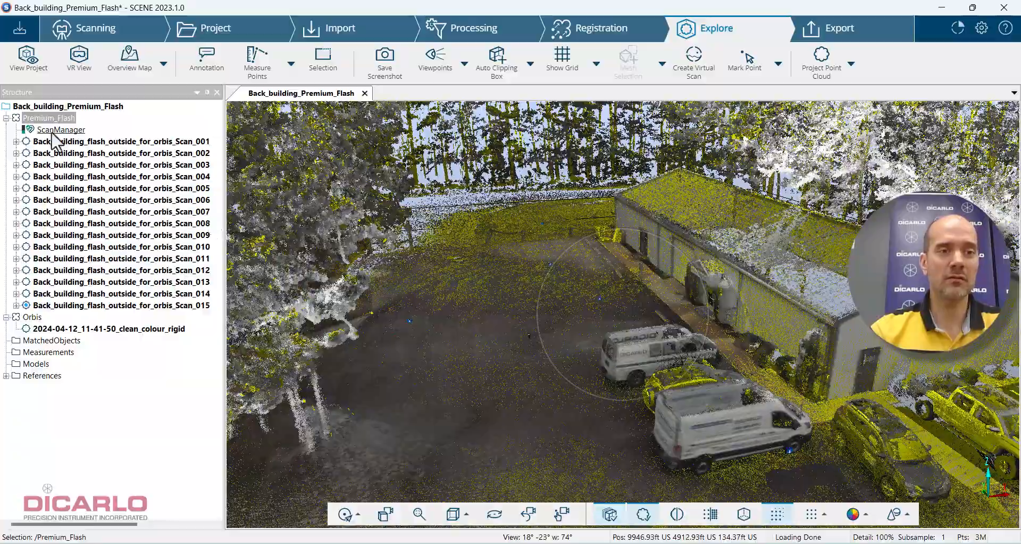
Collapse the Premium_Flash cluster and inspect the parking lot at ground level, highlighting Premium_Flash and Orbis in turn
left_click(6, 118)
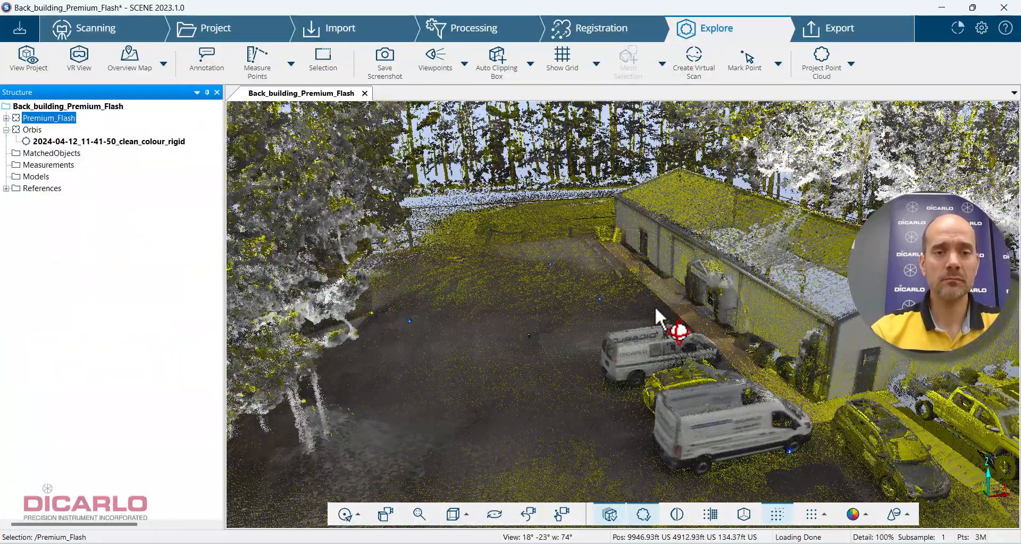
left_click_drag(656, 306, 620, 286)
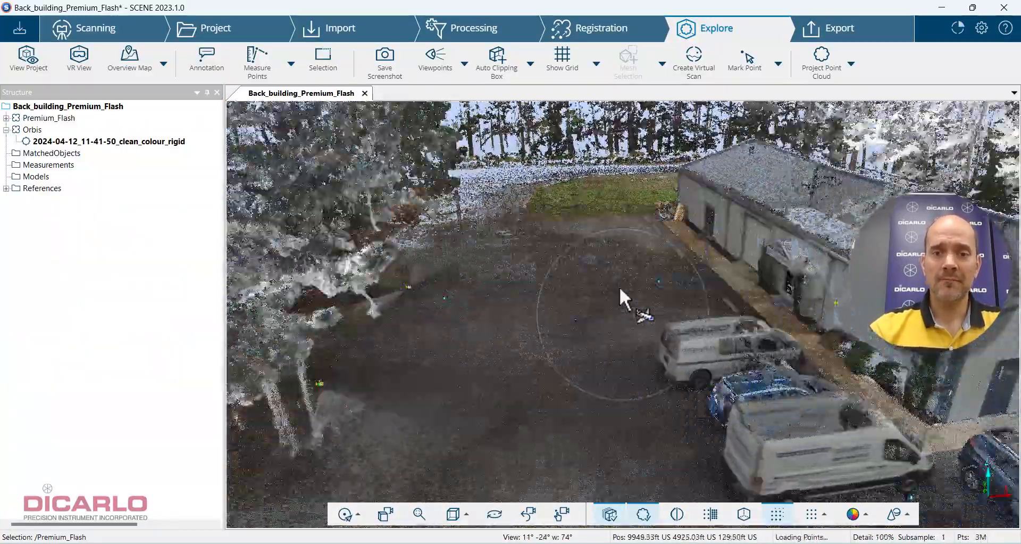
double_click(619, 286)
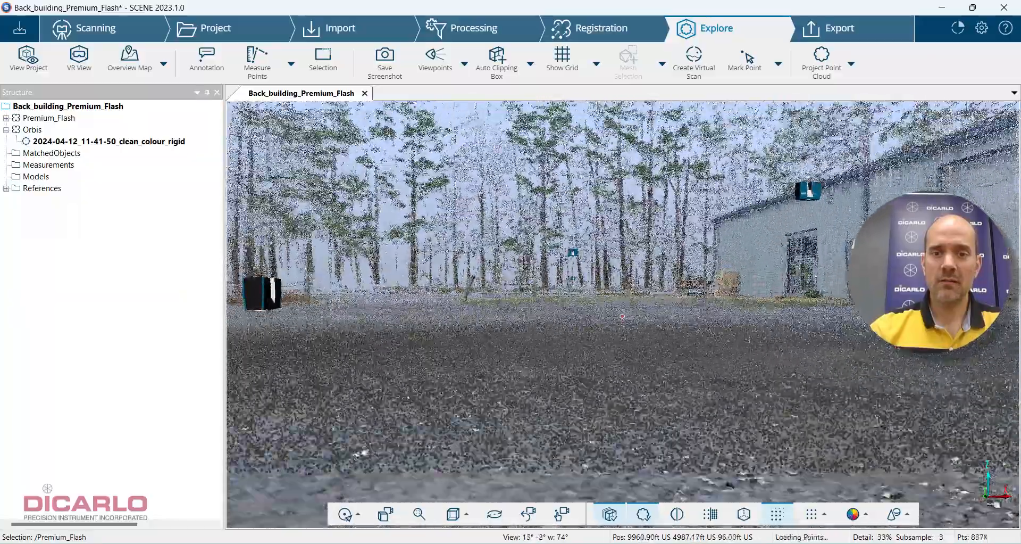
mouse_move(703, 306)
left_mouse_down()
mouse_move(642, 308)
mouse_move(717, 327)
mouse_move(716, 339)
left_mouse_up()
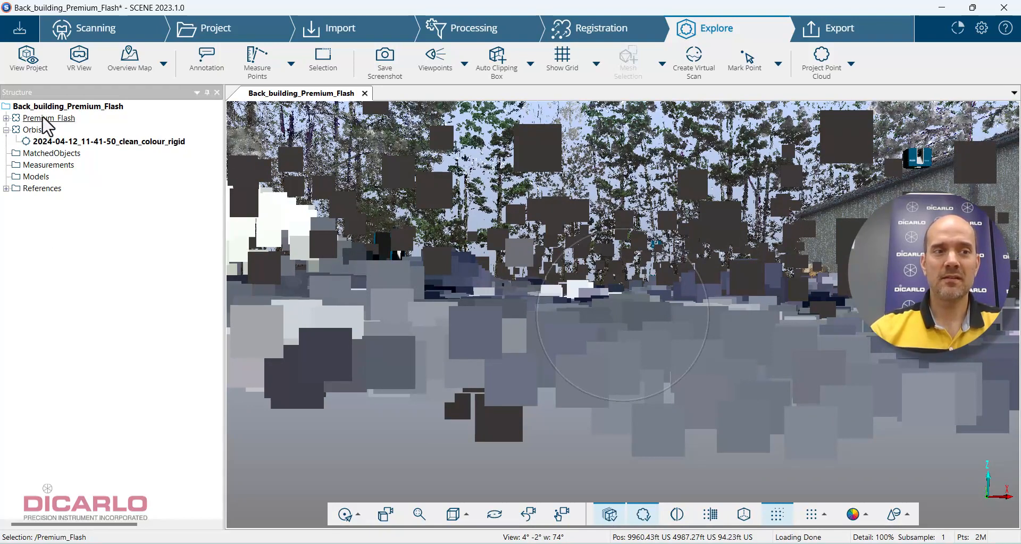
left_click(43, 118)
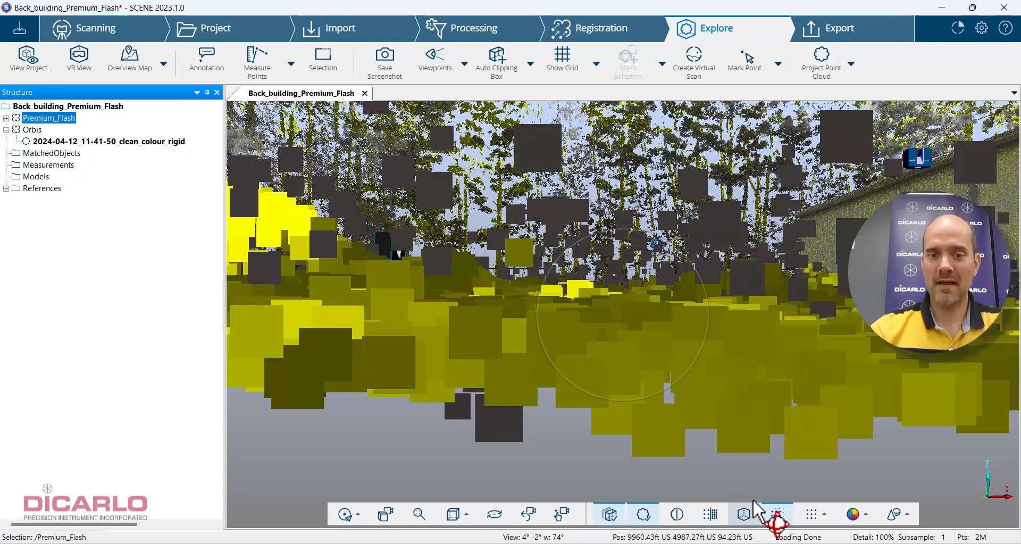
left_click(42, 132)
Create an auto clipping box on the building and enlarge it to enclose the building and the adjoining pavement
mouse_move(791, 312)
left_mouse_down()
mouse_move(694, 315)
mouse_move(765, 312)
mouse_move(804, 335)
mouse_move(595, 315)
mouse_move(573, 281)
mouse_move(611, 304)
mouse_move(693, 244)
mouse_move(809, 276)
mouse_move(790, 332)
mouse_move(599, 299)
mouse_move(534, 276)
mouse_move(547, 288)
mouse_move(857, 338)
mouse_move(678, 292)
mouse_move(863, 342)
mouse_move(543, 334)
left_mouse_up()
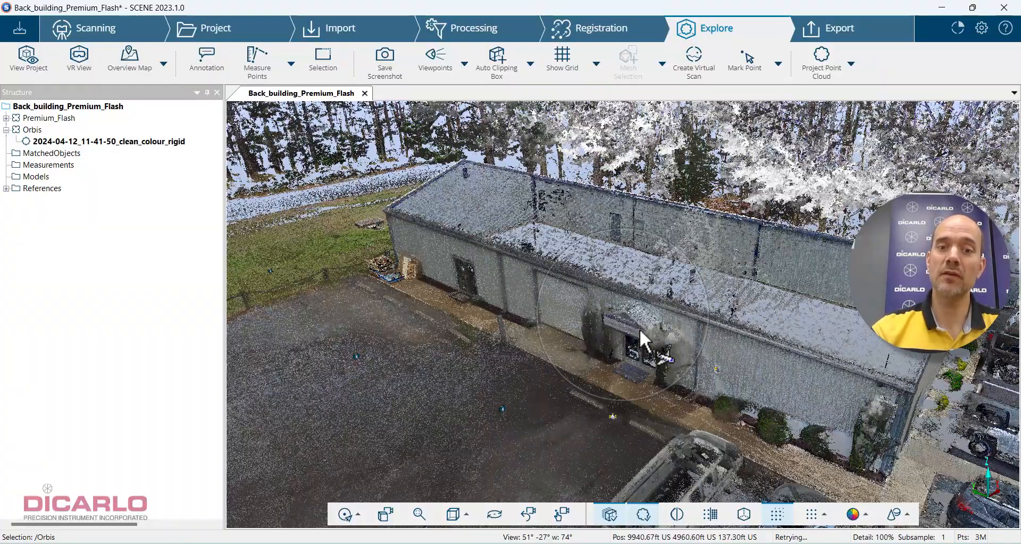
mouse_move(640, 328)
left_mouse_down()
mouse_move(627, 324)
mouse_move(775, 383)
mouse_move(760, 383)
mouse_move(459, 137)
left_mouse_up()
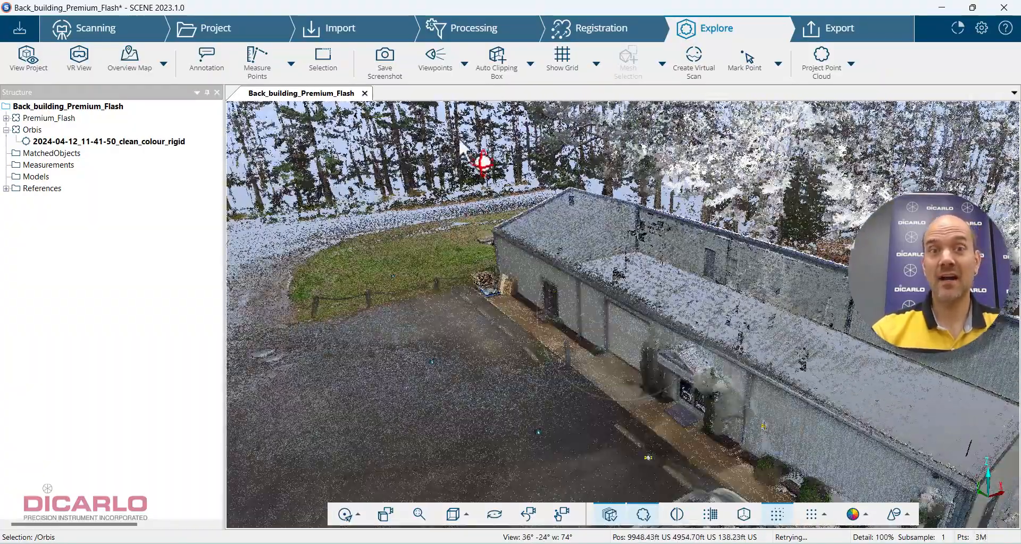
left_click(498, 63)
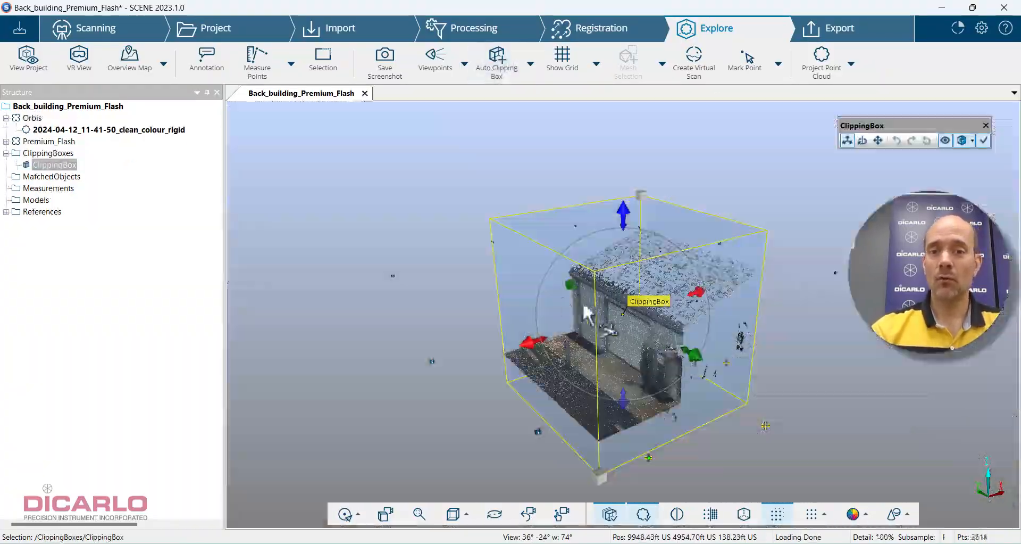
left_click_drag(326, 209, 330, 210)
left_click_drag(636, 257, 803, 219)
left_click_drag(836, 319, 975, 375)
scroll(672, 299, "up", 3)
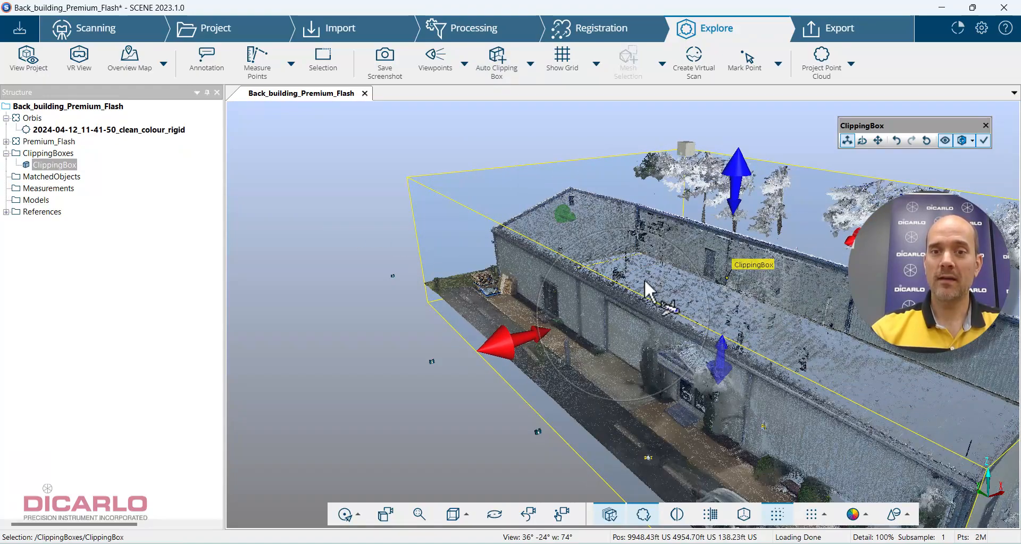
Reduce the clipping box to a thin horizontal slice through the building walls by lowering its top and raising its bottom
left_click_drag(643, 279, 787, 271)
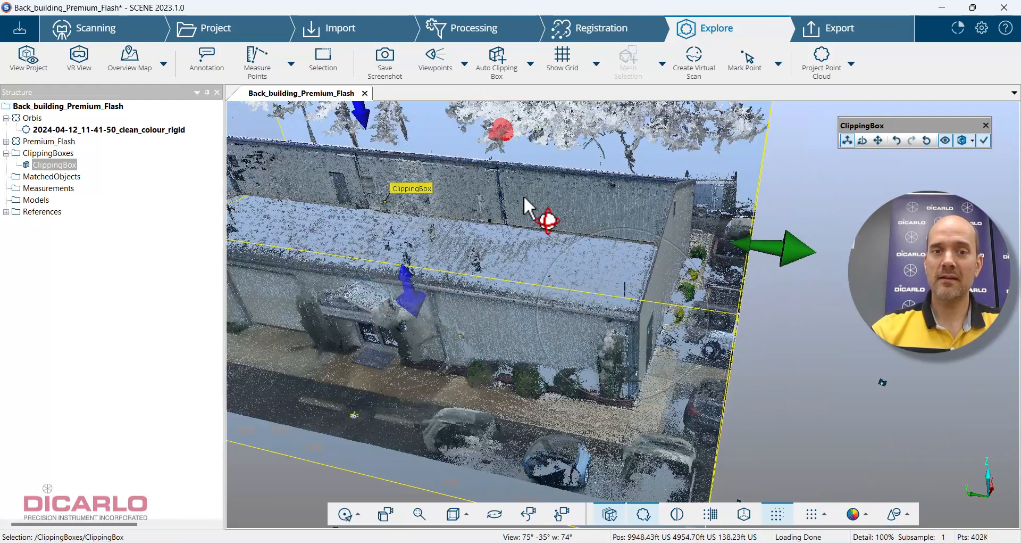
left_click_drag(388, 180, 393, 206)
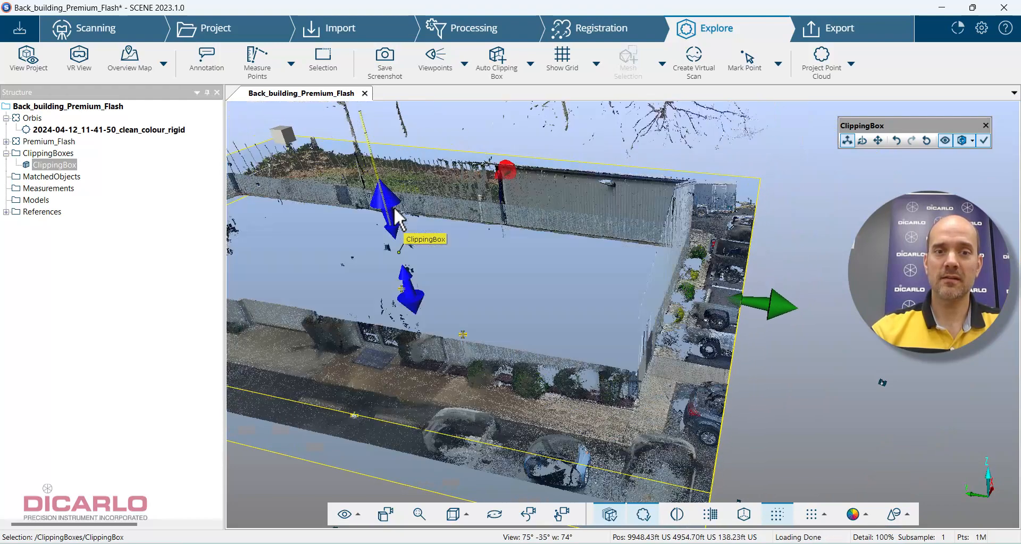
left_click_drag(417, 296, 406, 247)
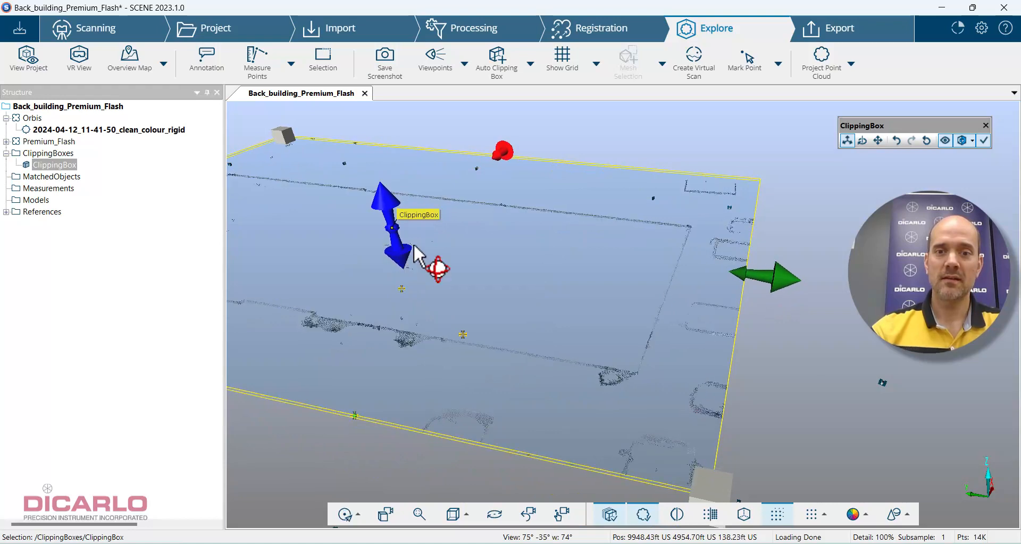
Hide the clipping box outline and inspect the sliced points at a building corner closely from above
left_click(945, 140)
mouse_move(647, 243)
left_mouse_down()
mouse_move(534, 282)
mouse_move(528, 257)
mouse_move(744, 343)
mouse_move(584, 299)
mouse_move(574, 204)
mouse_move(600, 207)
mouse_move(590, 206)
left_mouse_up()
scroll(585, 216, "up", 6)
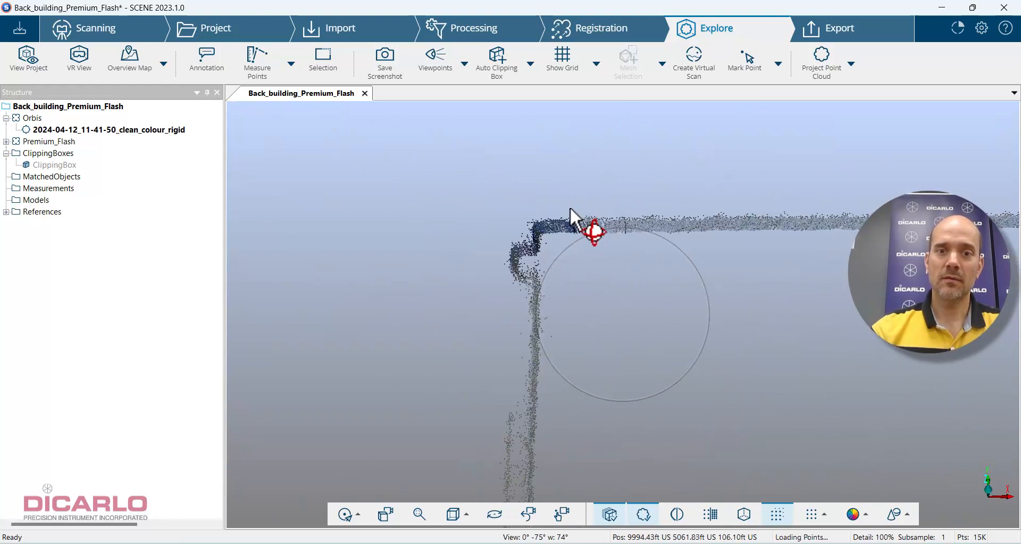
Collapse the Orbis cluster, highlight Premium_Flash and compare its points with Orbis along the sliced corner and side wall from directly above
scroll(595, 267, "down", 2)
mouse_move(595, 267)
left_mouse_down()
mouse_move(746, 316)
mouse_move(742, 353)
left_mouse_up()
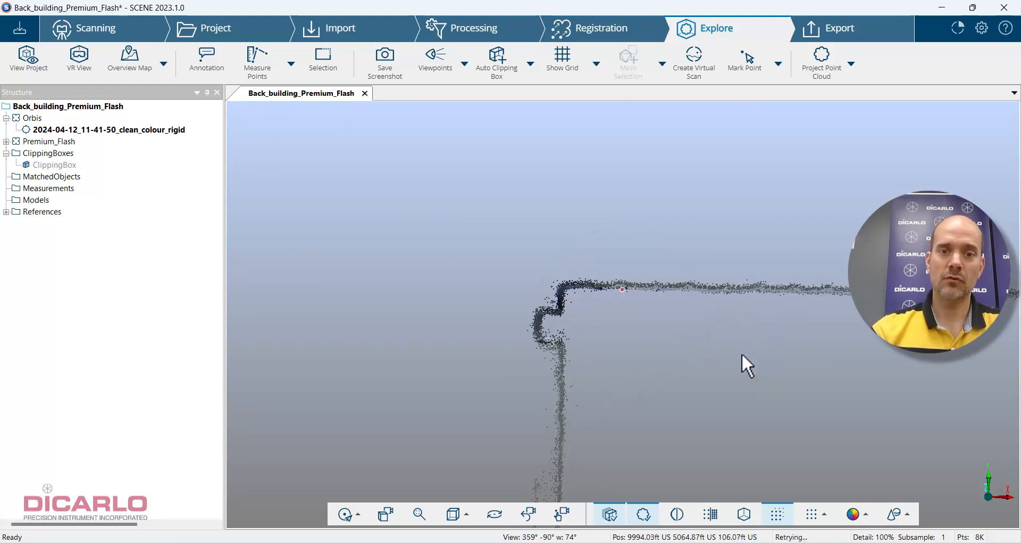
left_click(6, 118)
left_click(38, 131)
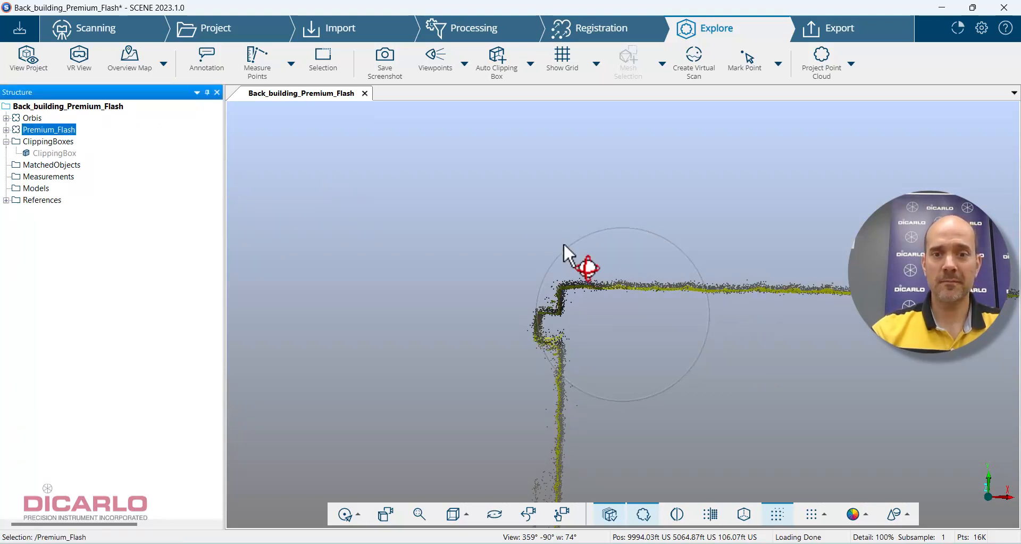
right_click_drag(717, 298, 580, 295)
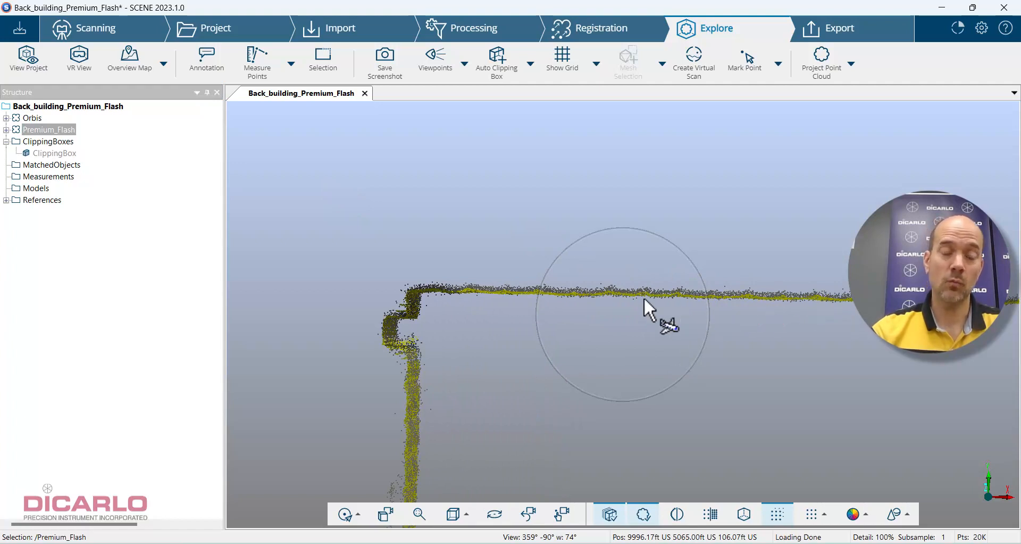
right_click_drag(535, 292, 712, 261)
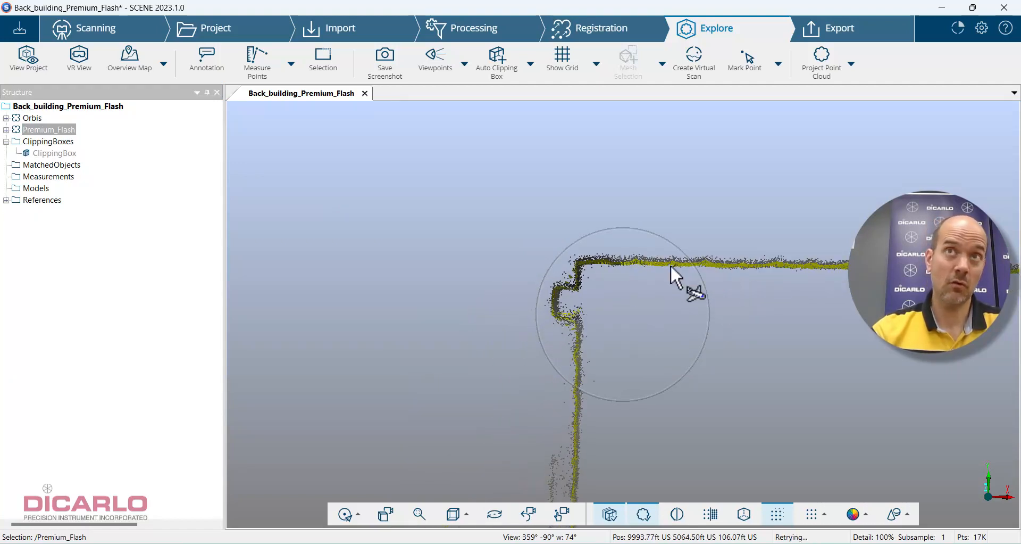
right_click_drag(604, 312, 596, 246)
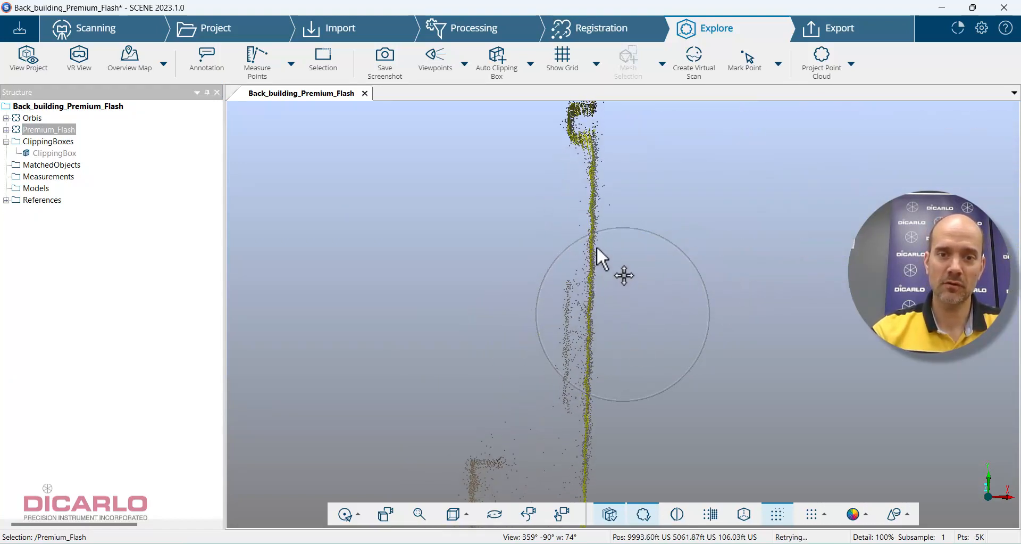
right_click_drag(597, 326, 611, 198)
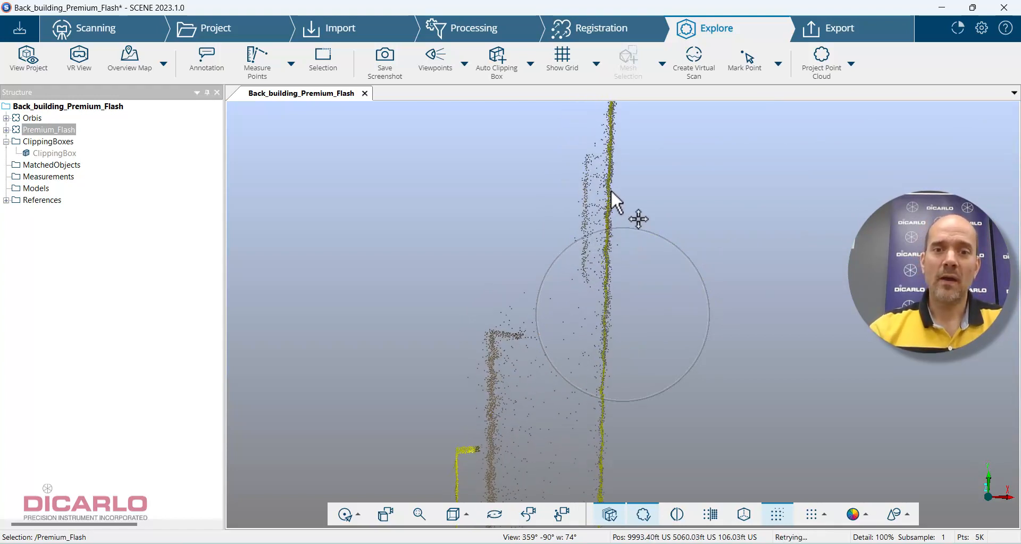
right_click_drag(597, 298, 618, 225)
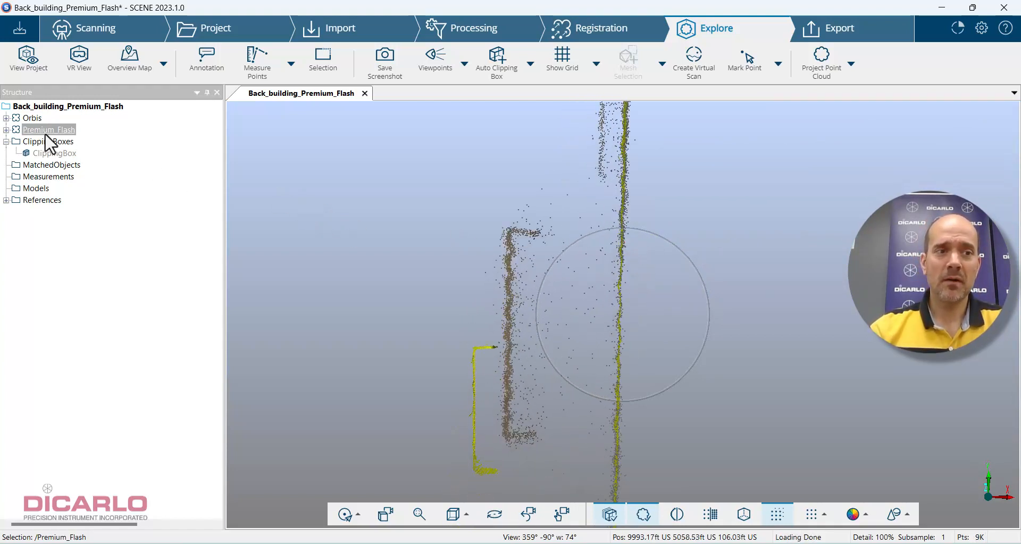
Highlight the Orbis cluster and examine its overlap with Premium_Flash at the same corner and along the adjoining wall
left_click(33, 118)
right_click_drag(597, 183, 589, 367)
right_click_drag(607, 236, 583, 437)
right_click_drag(612, 282, 608, 343)
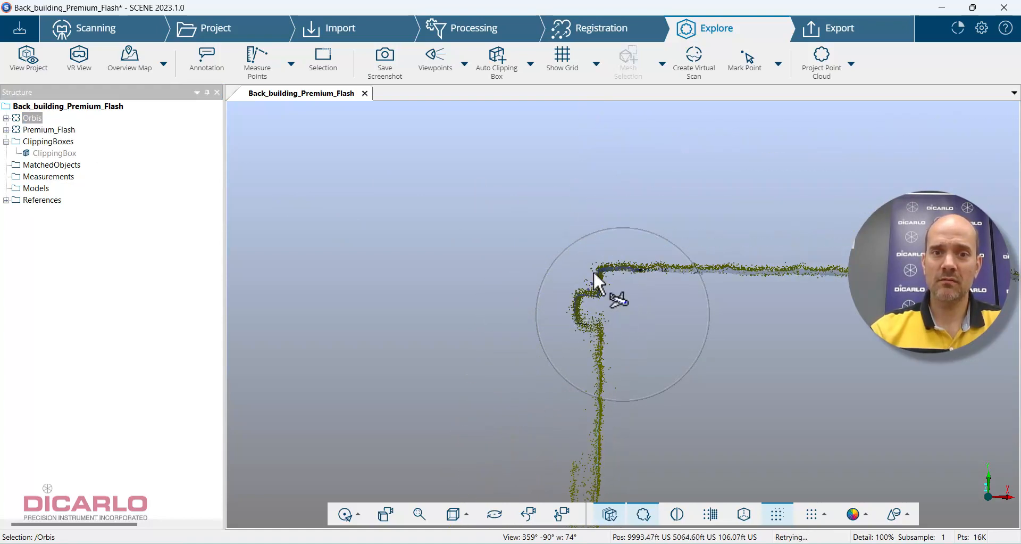
right_click_drag(691, 264, 456, 281)
scroll(669, 285, "up", 3)
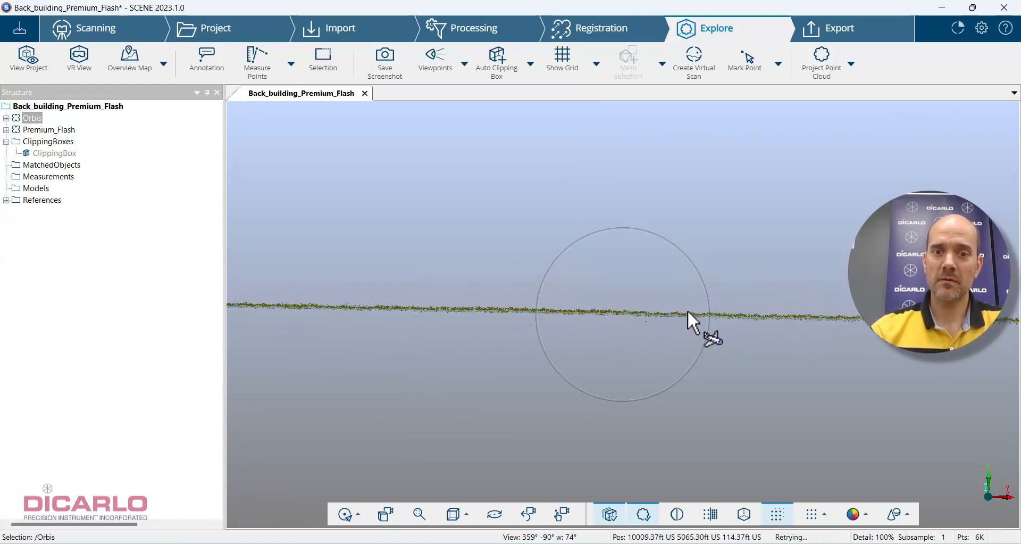
Follow the highlighted Orbis points along the opposite long wall of the slice to the building's far corner
middle_click_drag(707, 300, 393, 313)
middle_click_drag(812, 330, 637, 223)
scroll(628, 296, "up", 5)
scroll(637, 372, "down", 5)
middle_click_drag(638, 371, 625, 203)
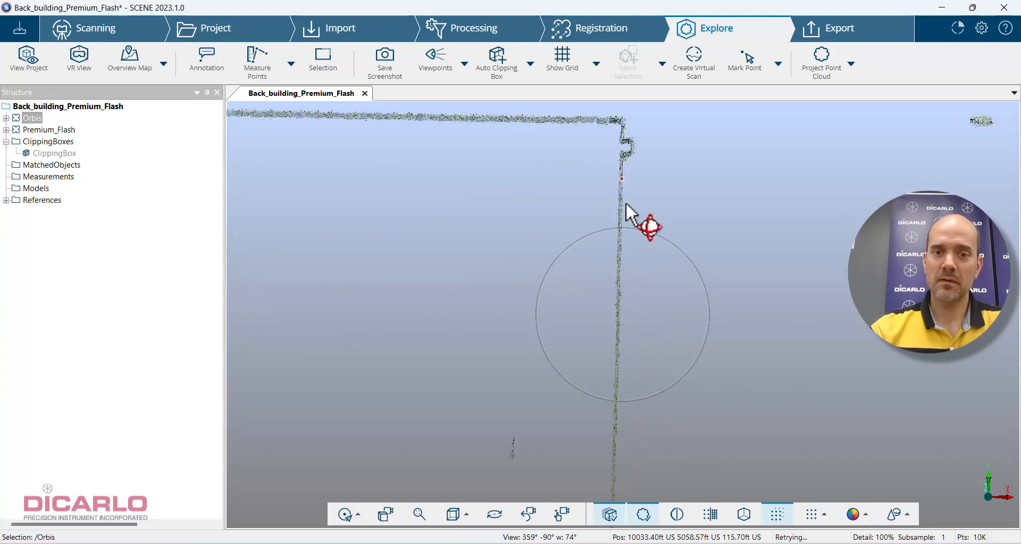
mouse_move(618, 309)
middle_mouse_down()
mouse_move(615, 185)
mouse_move(631, 247)
mouse_move(607, 278)
middle_mouse_up()
mouse_move(609, 348)
middle_mouse_down()
mouse_move(623, 212)
mouse_move(617, 144)
middle_mouse_up()
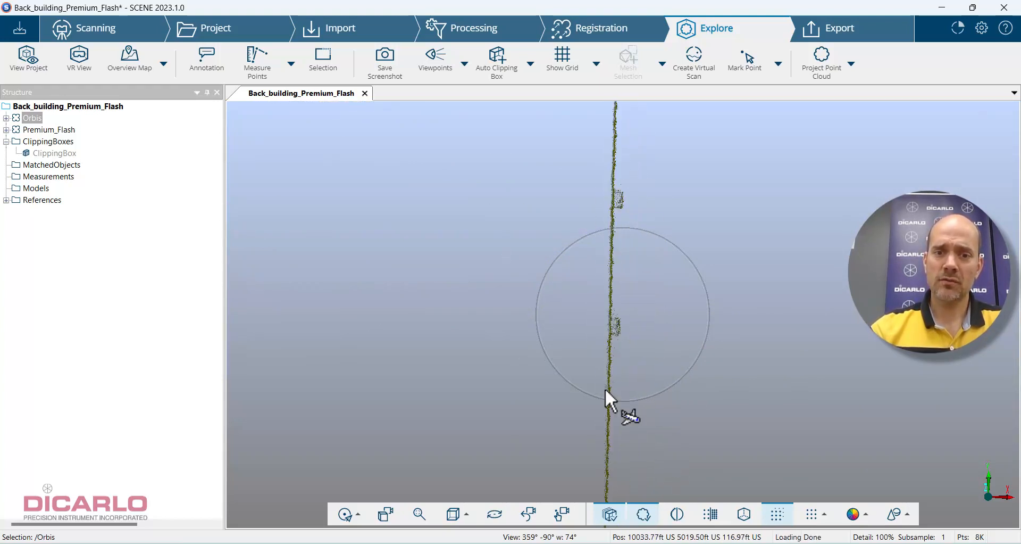
middle_click_drag(605, 388, 621, 224)
mouse_move(608, 370)
middle_mouse_down()
mouse_move(587, 185)
mouse_move(621, 197)
middle_mouse_up()
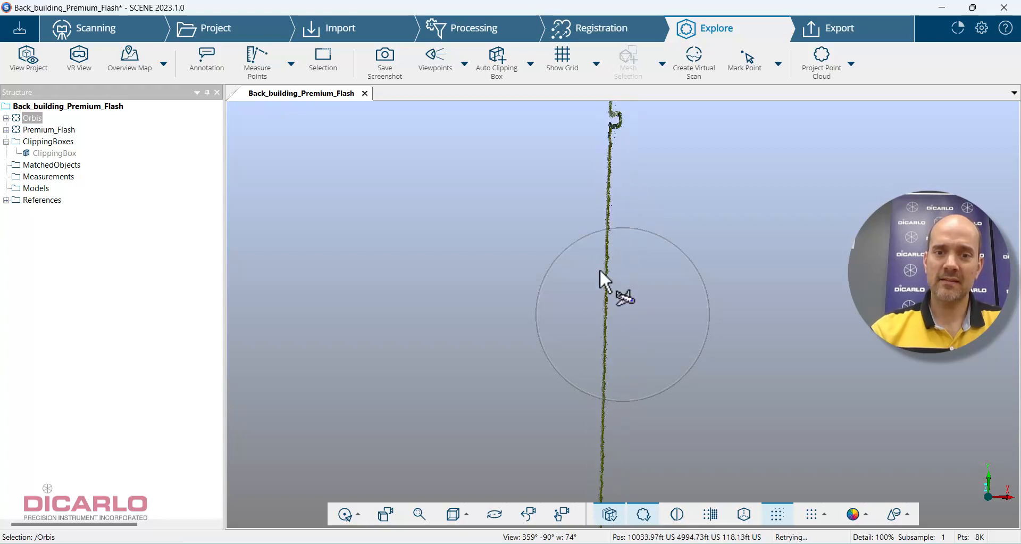
middle_click_drag(591, 370, 593, 237)
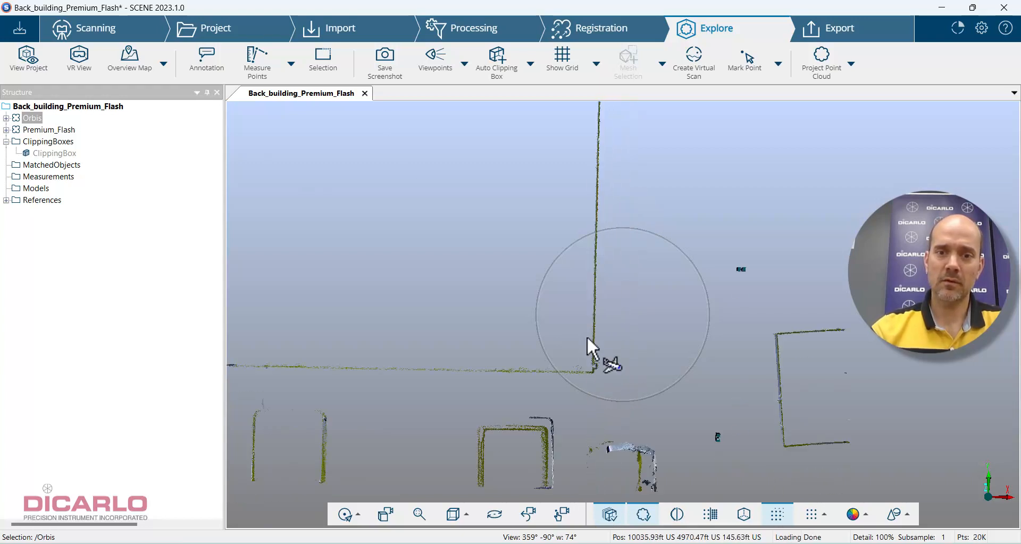
Measure the horizontal offset between the Orbis and Premium_Flash points at the far building corner
scroll(586, 381, "up", 7)
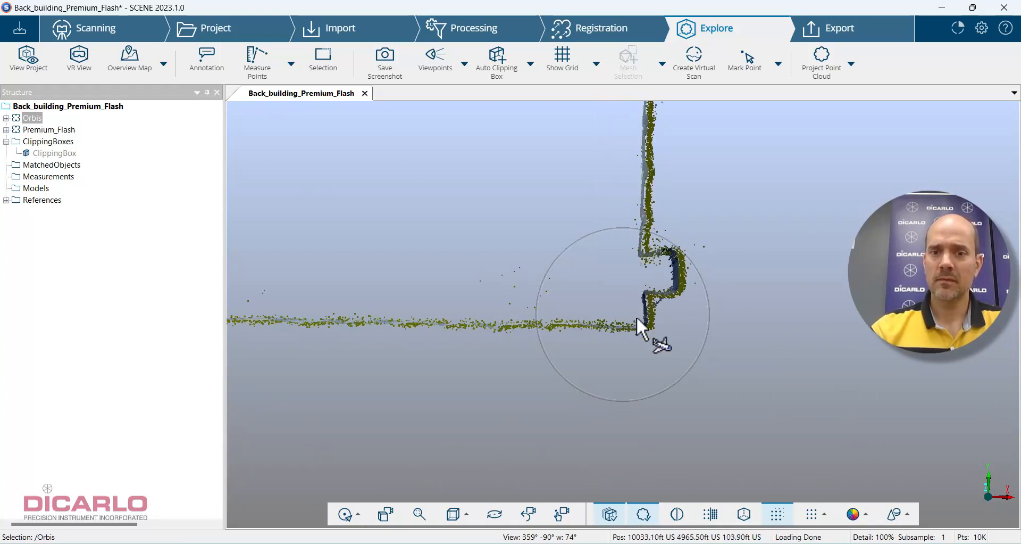
left_click_drag(654, 342, 740, 351)
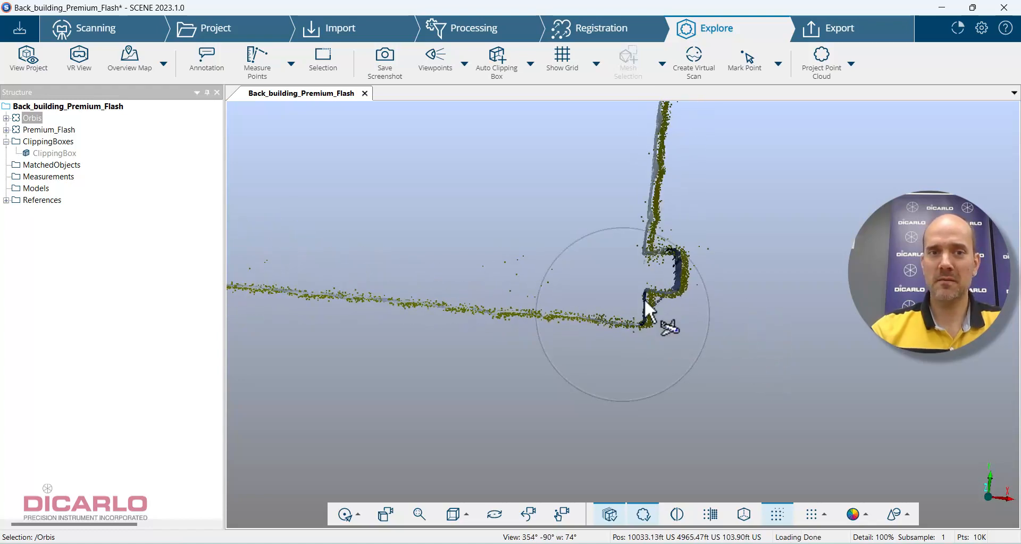
scroll(657, 303, "up", 1)
scroll(653, 301, "up", 2)
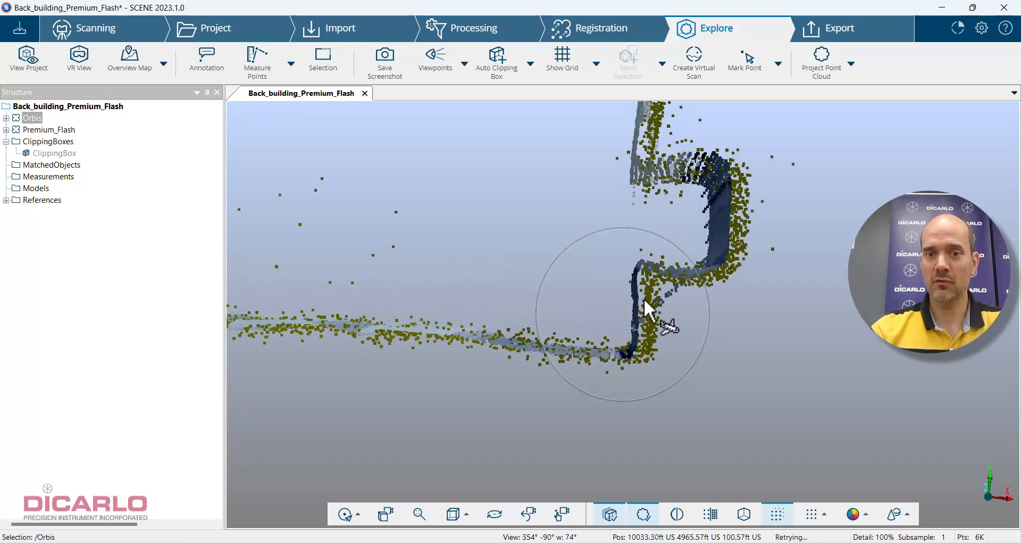
left_click(264, 74)
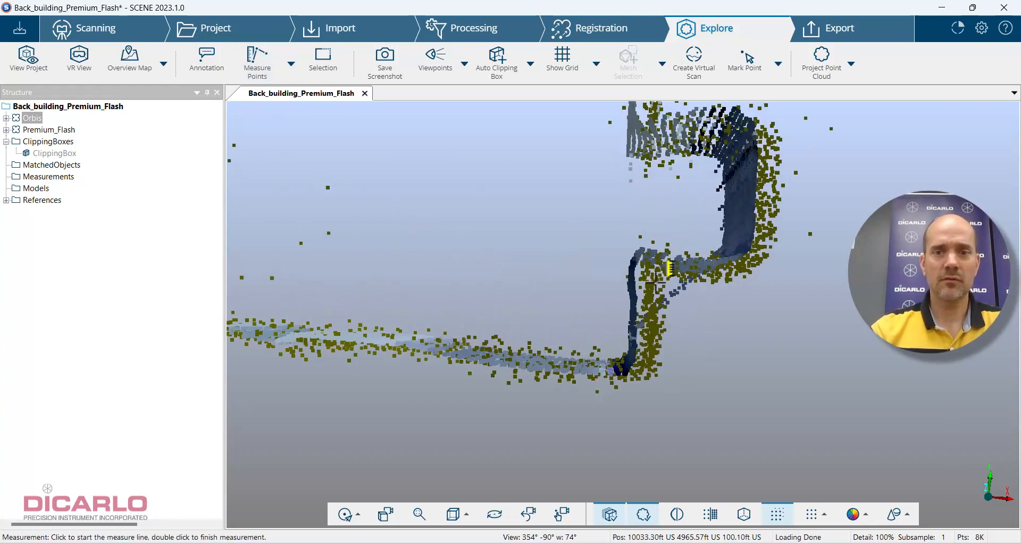
left_click(650, 283)
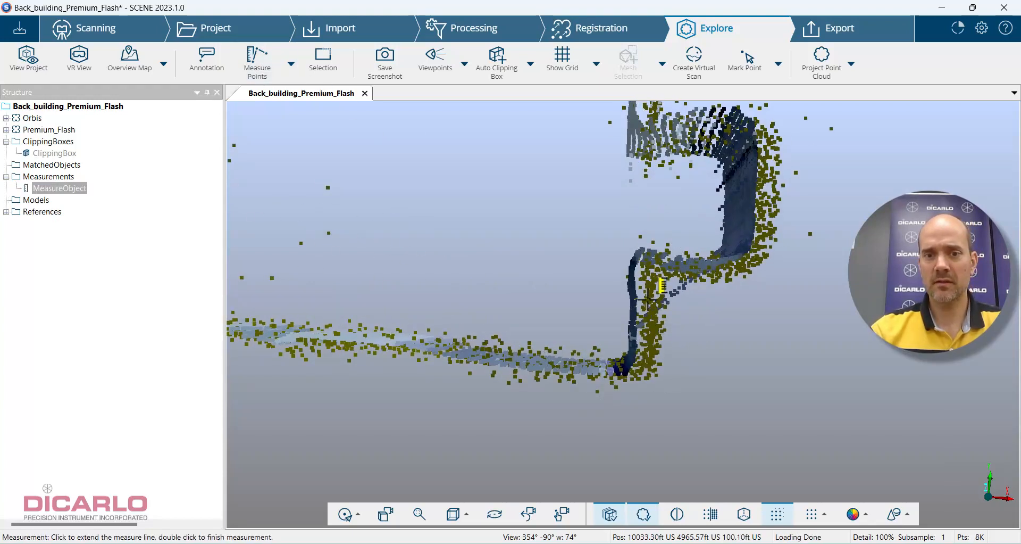
left_click(647, 299)
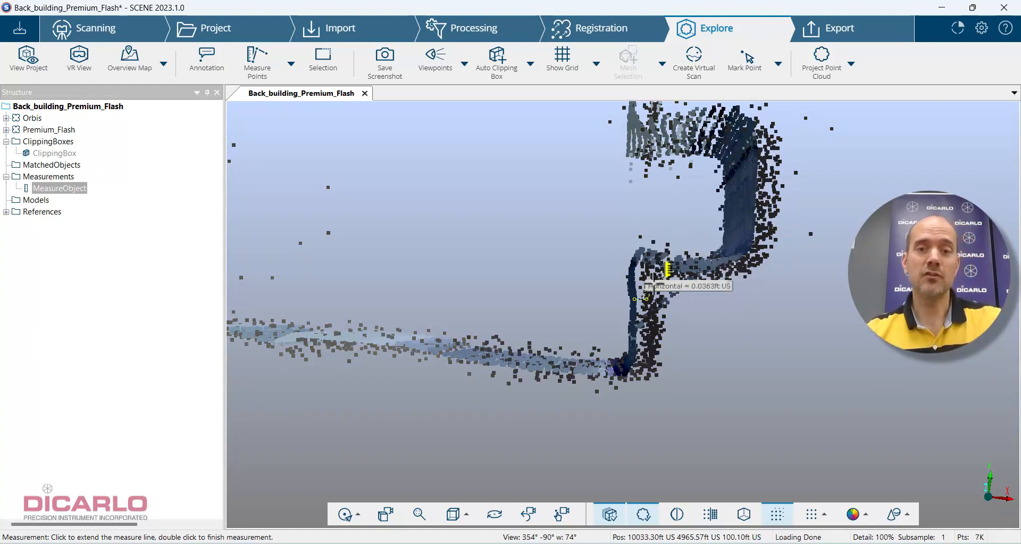
key("Escape")
Examine the remaining corner and wall of the slice, including the shrub beside it, and finish with an oblique overview
scroll(636, 321, "down", 2)
scroll(637, 315, "down", 6)
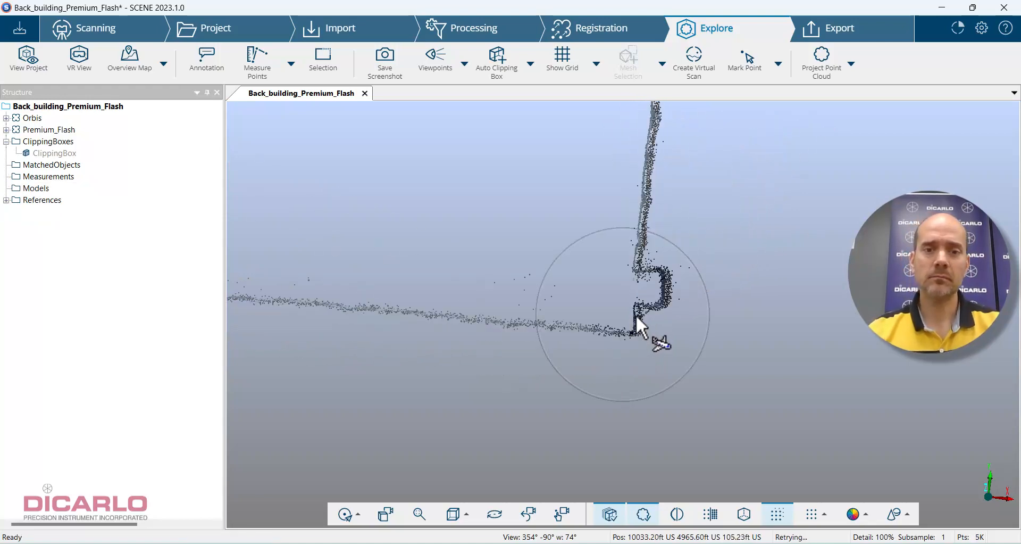
right_click_drag(552, 302, 770, 332)
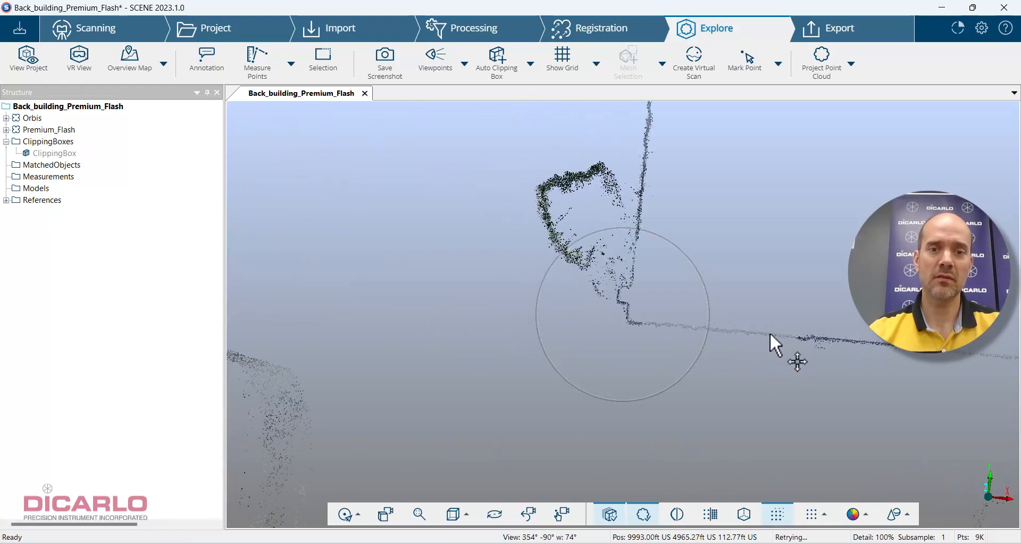
scroll(617, 285, "up", 3)
right_click_drag(636, 249, 629, 358)
scroll(629, 358, "down", 8)
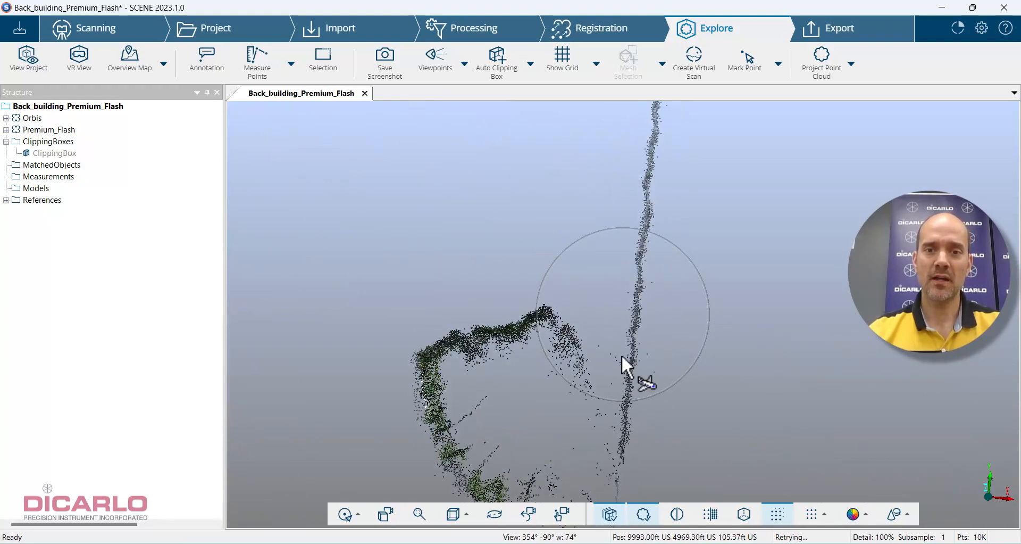
right_click_drag(640, 276, 644, 232)
scroll(644, 232, "down", 5)
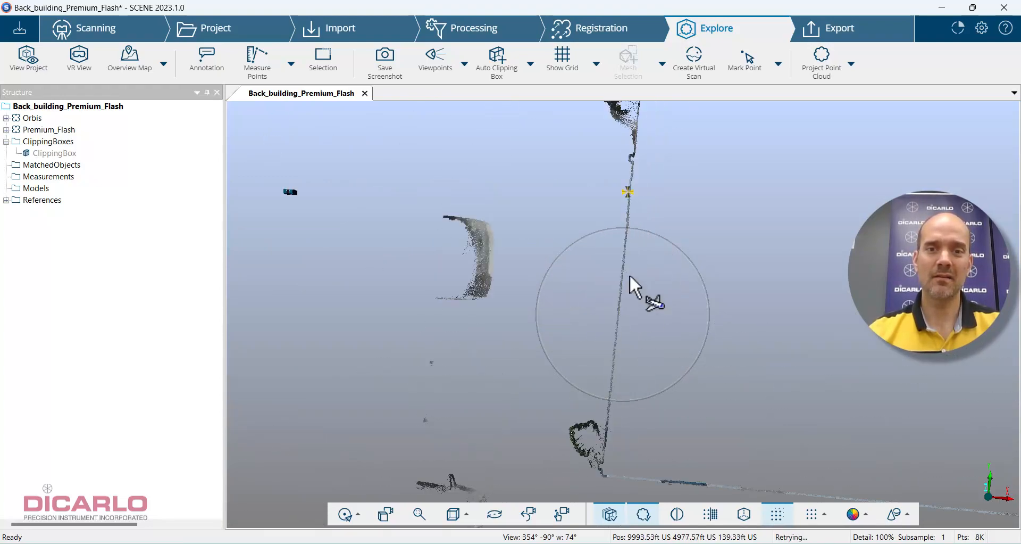
left_click_drag(739, 290, 804, 193)
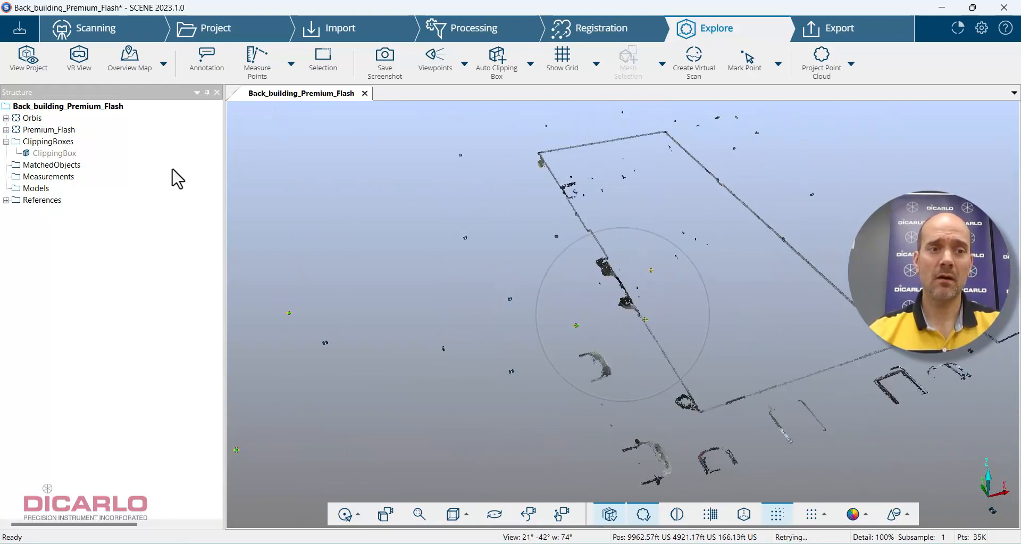
Turn off clipping for the clipping box and inspect the full combined point cloud around the building and parking lot
left_click(53, 154)
left_click(983, 138)
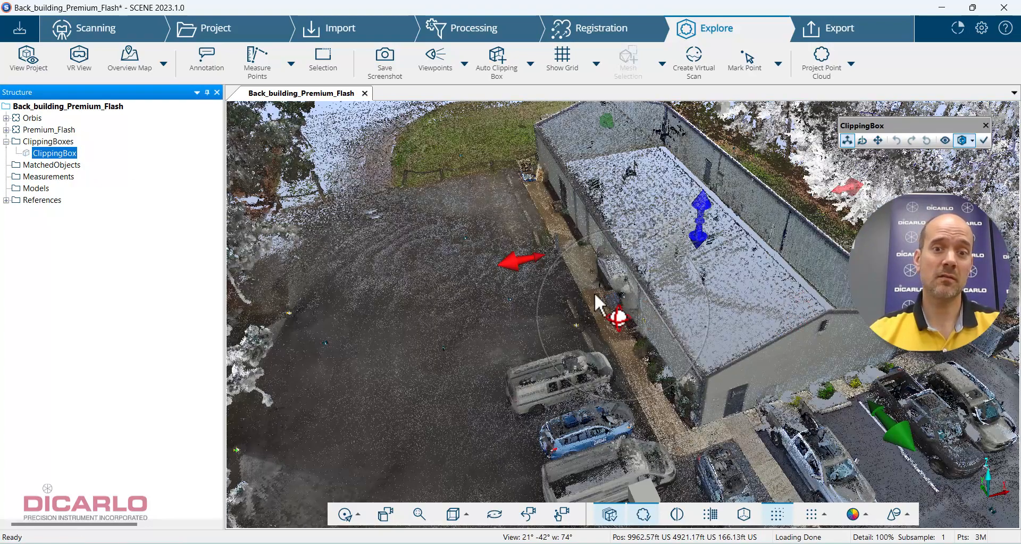
left_click_drag(595, 292, 756, 389)
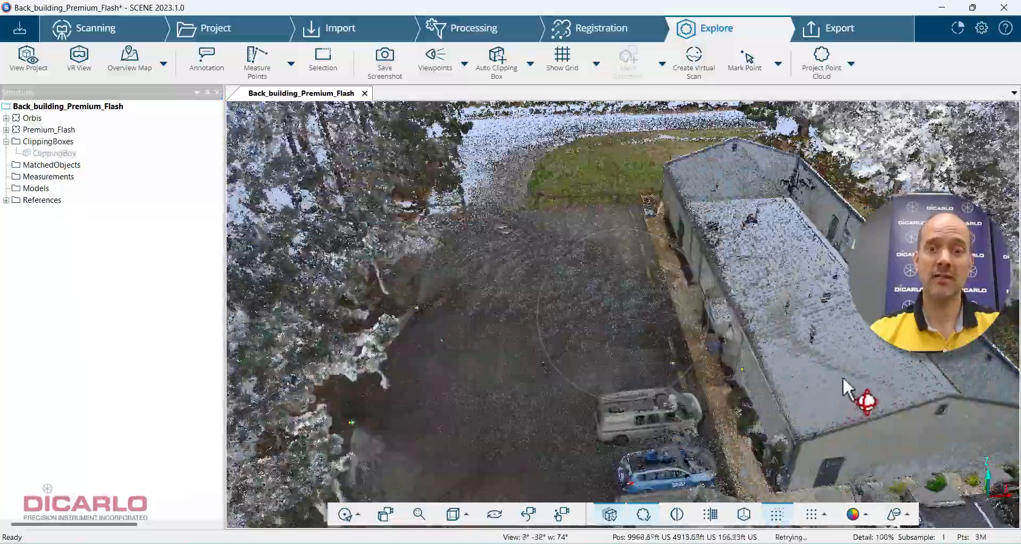
left_click_drag(843, 378, 783, 352)
scroll(641, 336, "up", 4)
left_click_drag(903, 373, 921, 406)
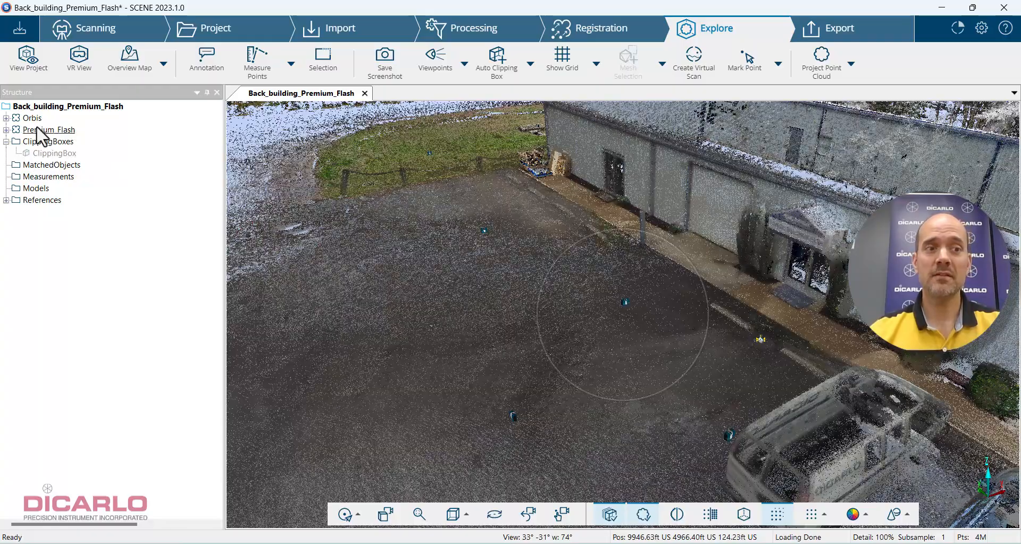
Hide the Orbis cluster and inspect the Premium_Flash scan alone by the cars parked beside the building
right_click(33, 119)
left_click(61, 130)
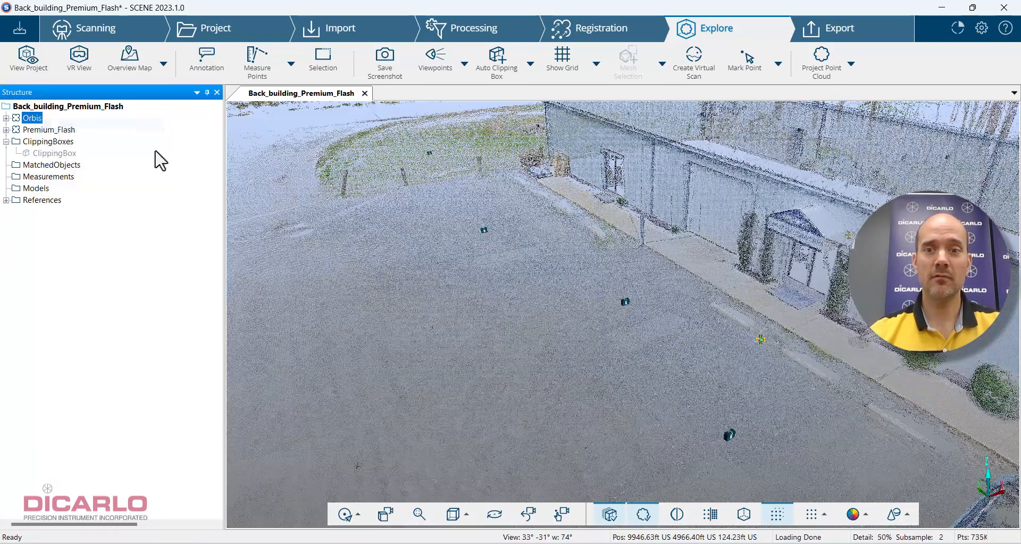
left_click_drag(667, 328, 851, 334)
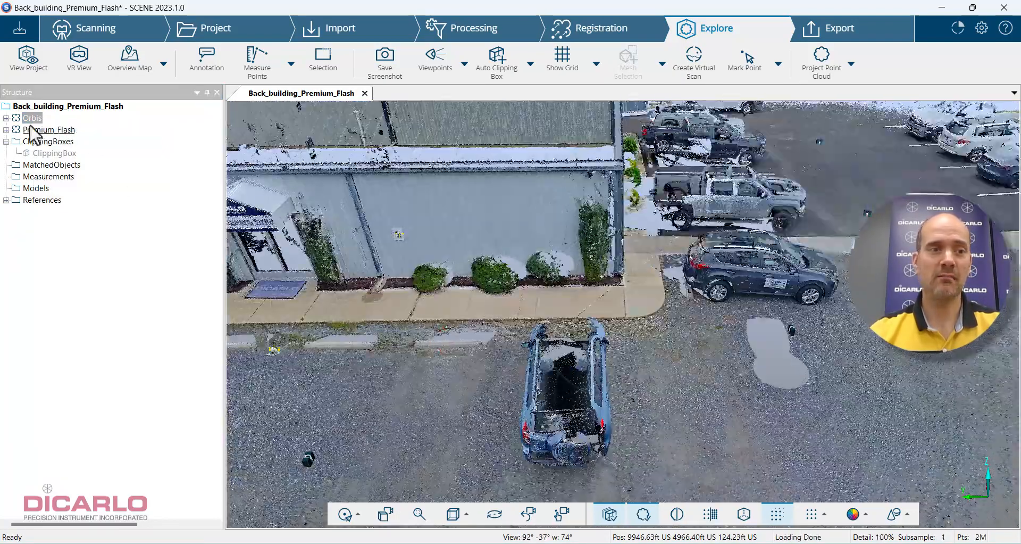
Make the Orbis cluster visible again and hide the Premium_Flash cluster
right_click(34, 119)
left_click(84, 122)
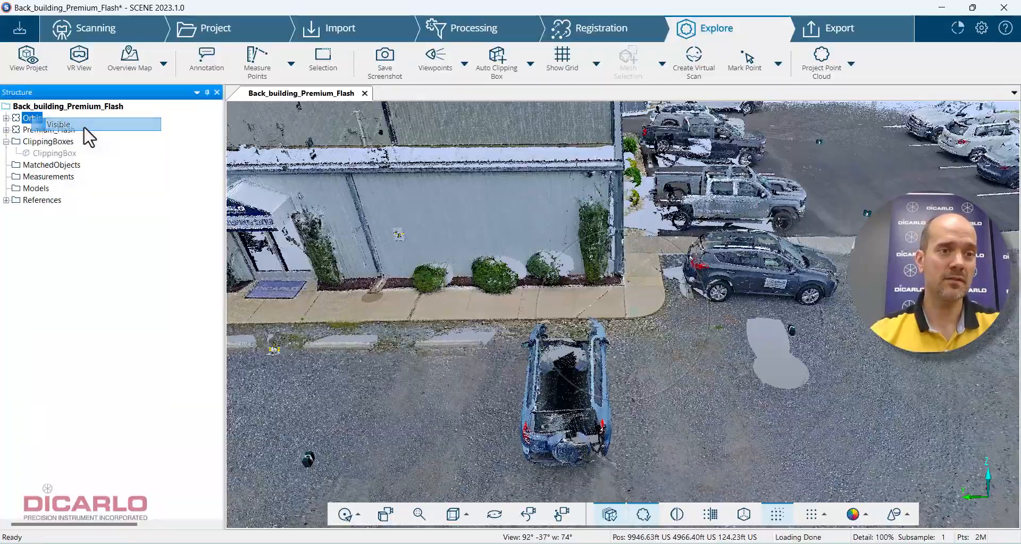
right_click(36, 132)
left_click(64, 139)
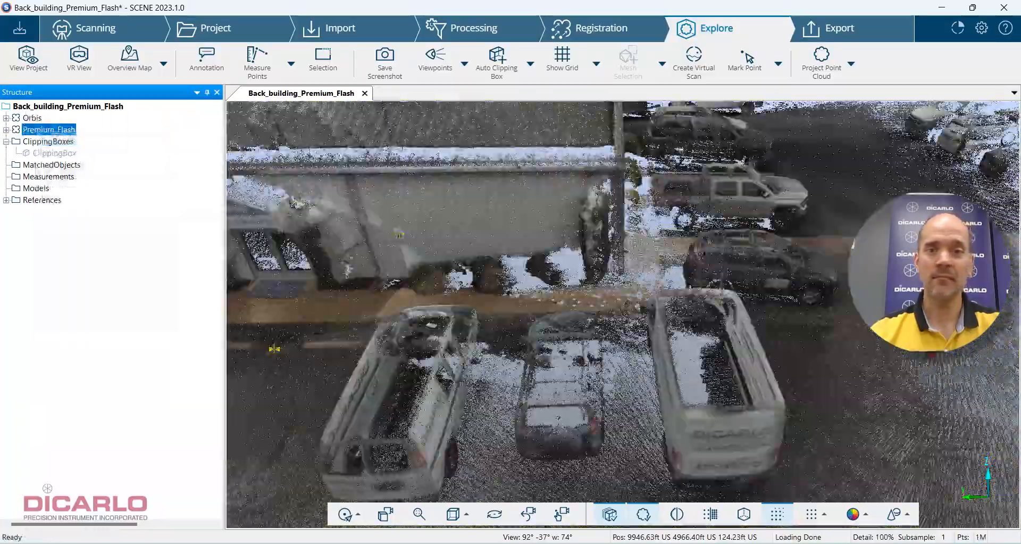
Inspect the Orbis scan alone around the building, parked vans, trees and parking lot, from an overview to close range
mouse_move(894, 383)
left_mouse_down()
mouse_move(924, 371)
mouse_move(837, 346)
mouse_move(583, 314)
mouse_move(298, 228)
mouse_move(452, 242)
mouse_move(928, 354)
mouse_move(1004, 330)
mouse_move(985, 361)
mouse_move(692, 310)
left_mouse_up()
left_click_drag(870, 353, 846, 340)
scroll(563, 305, "down", 5)
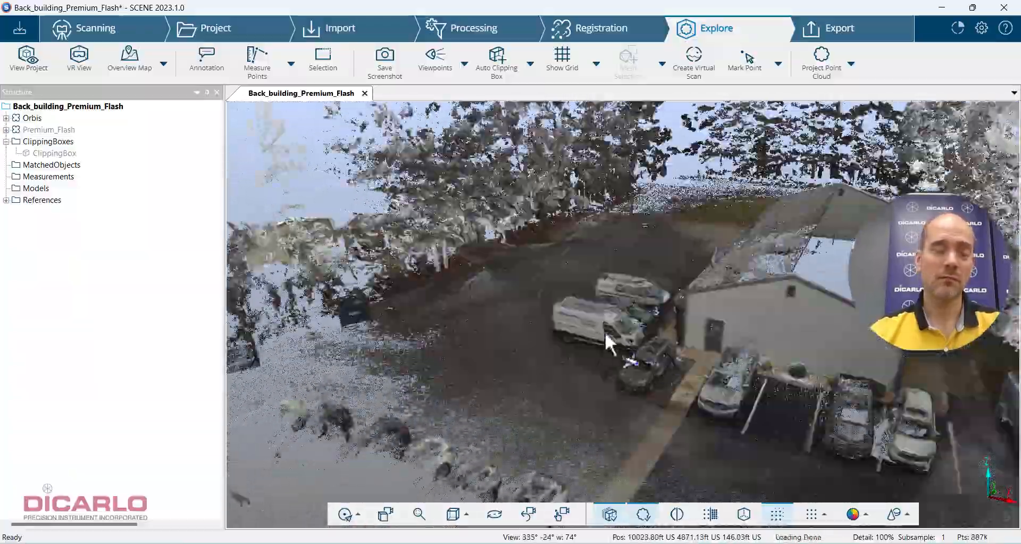
left_click_drag(681, 358, 656, 358)
scroll(657, 358, "down", 5)
left_click_drag(622, 321, 642, 306)
scroll(640, 302, "up", 5)
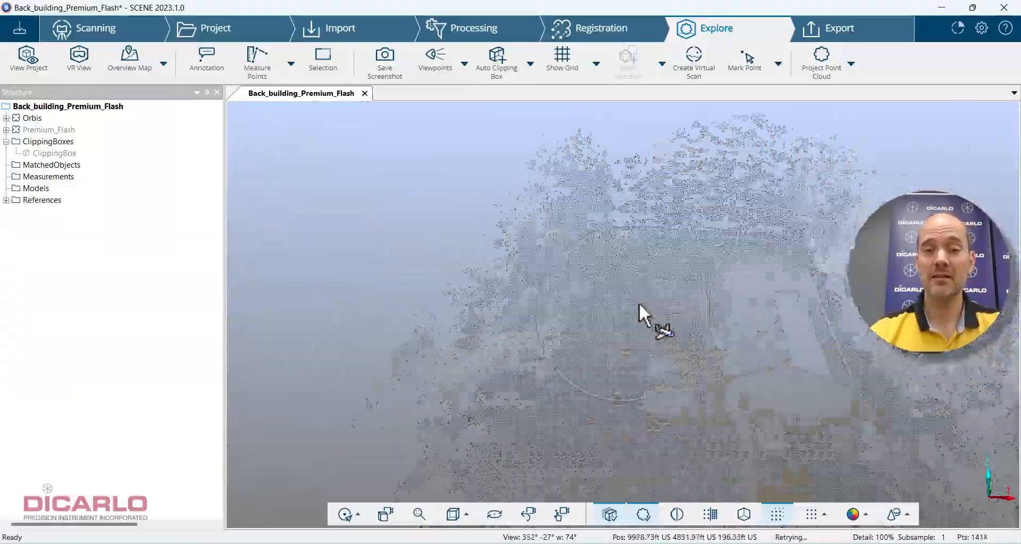
left_click_drag(789, 336, 789, 318)
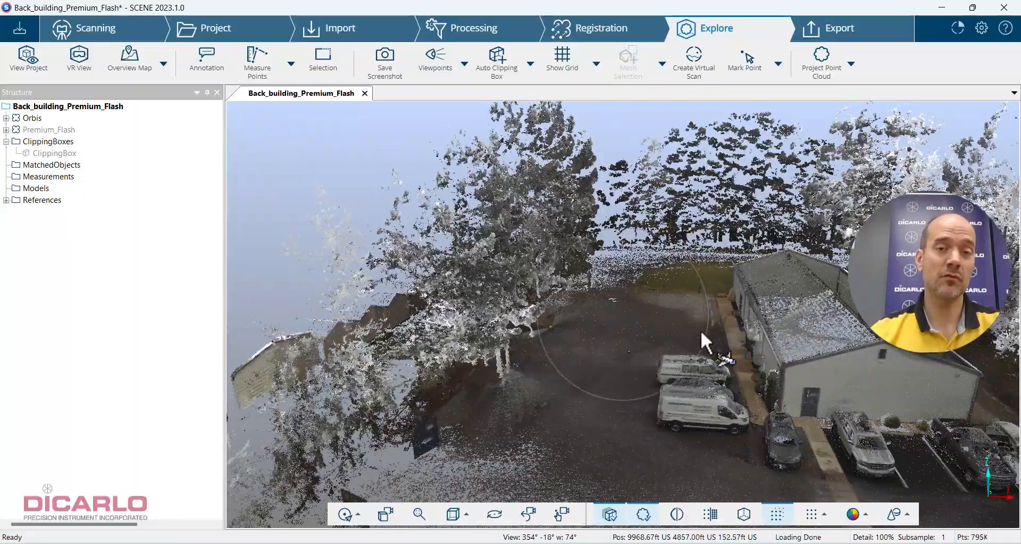
left_click_drag(626, 308, 560, 308)
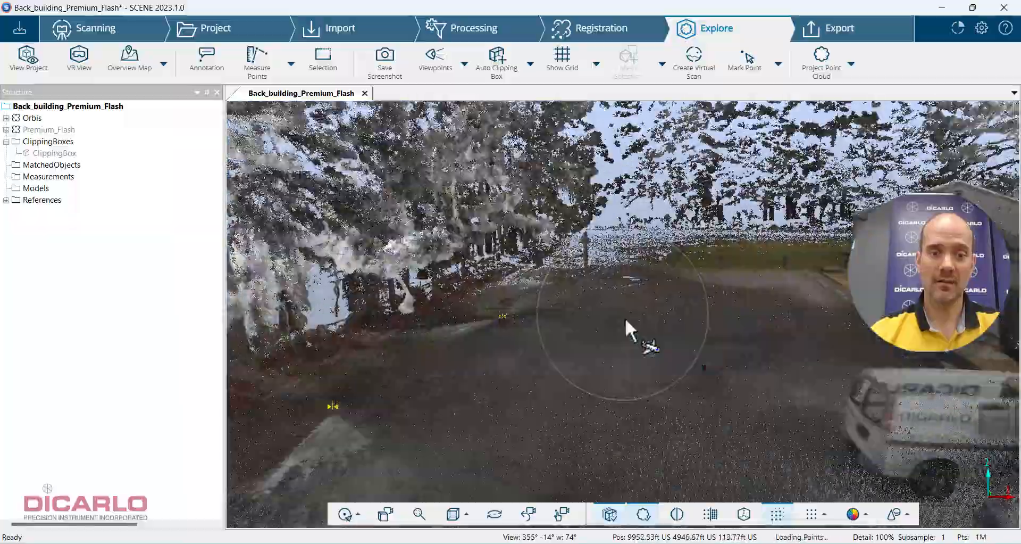
Make the Premium_Flash cluster visible again together with the Orbis cluster in the overview of the whole site
left_click_drag(634, 322, 612, 325)
scroll(614, 323, "down", 3)
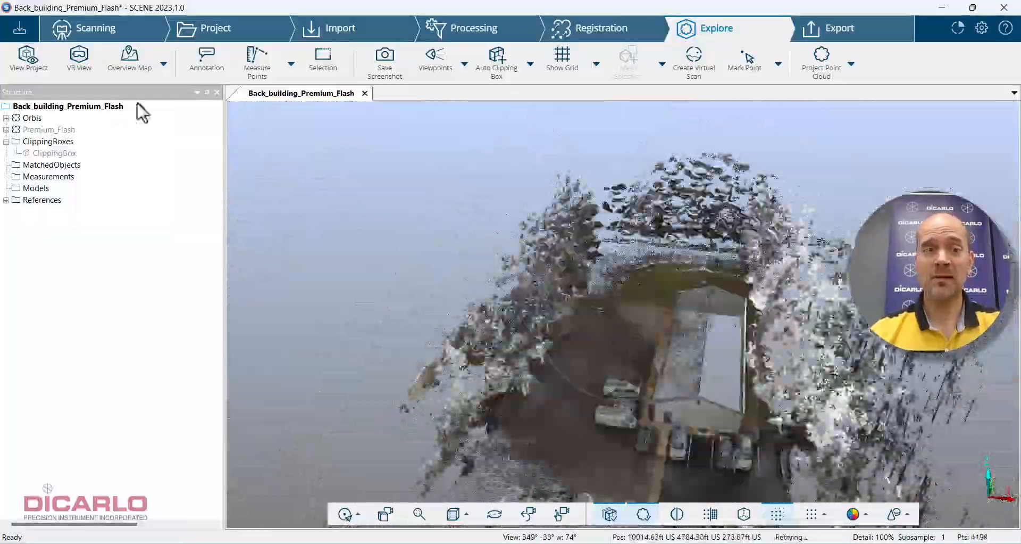
right_click(49, 128)
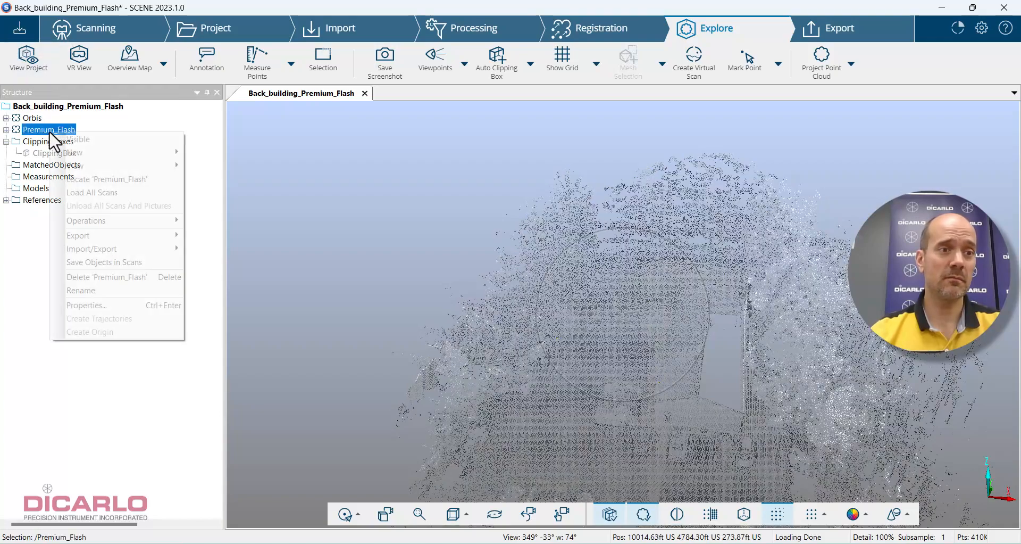
left_click(64, 135)
left_click(466, 182)
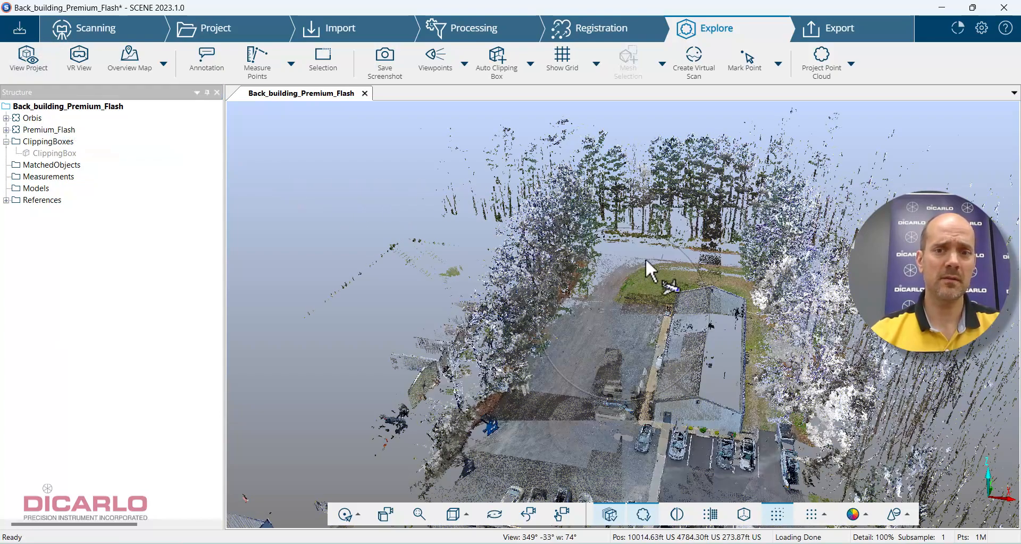
Show the clipping box's outline around the building, compare the scene with clipping on and off, and leave clipping off
left_click(54, 154)
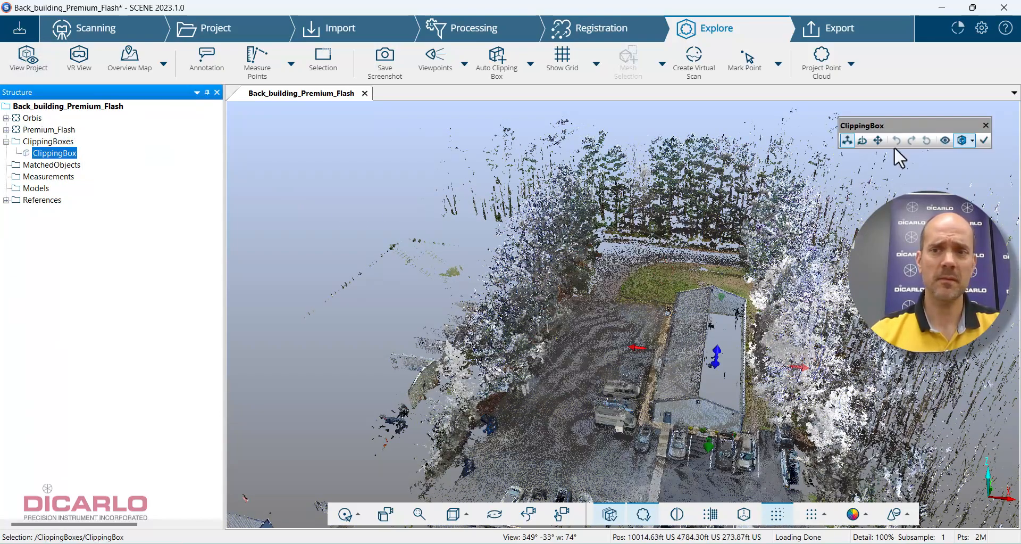
left_click(983, 142)
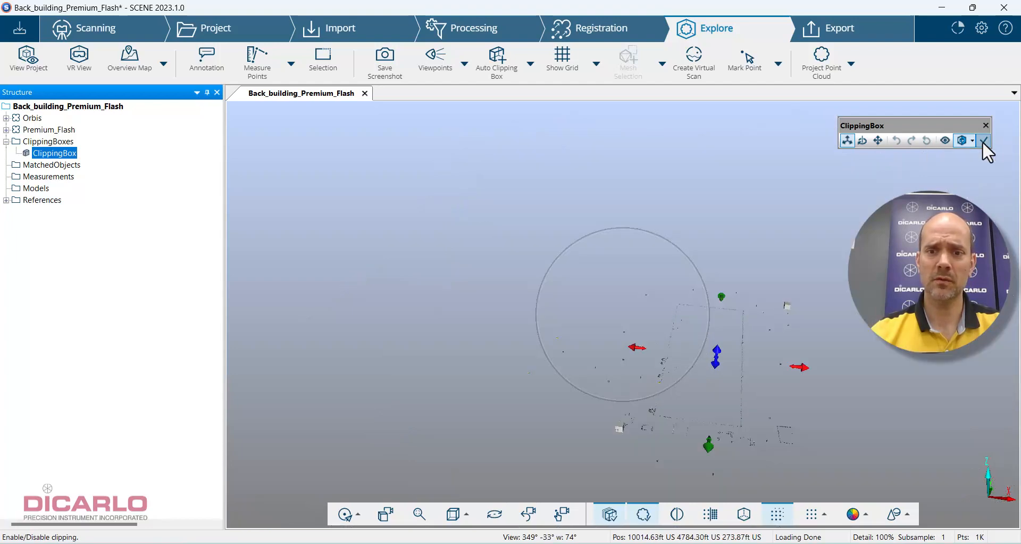
left_click(982, 142)
left_click(944, 140)
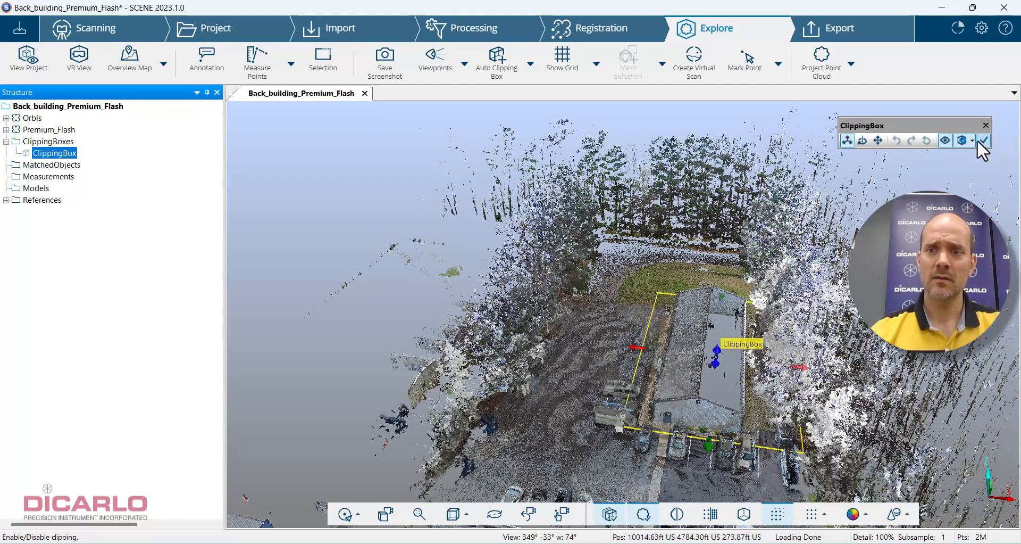
left_click(983, 140)
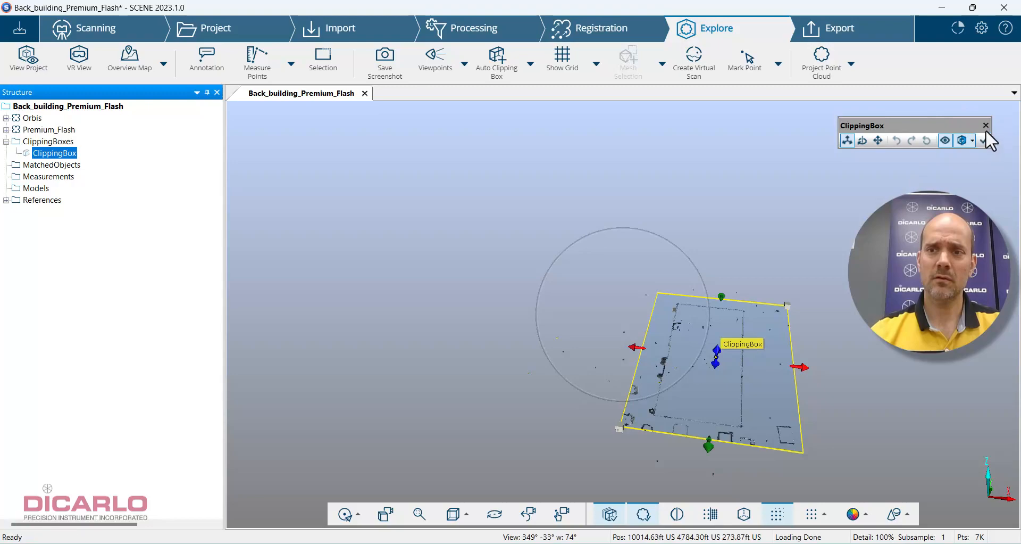
left_click(984, 141)
left_click(986, 125)
Start saving the project and go to the comment for the shared changes
left_click(18, 33)
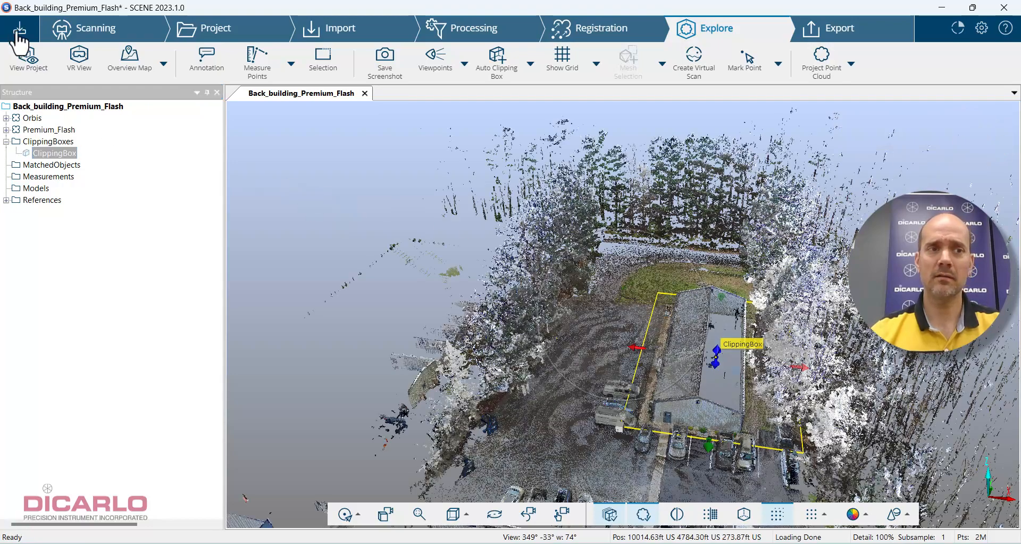
left_click(493, 234)
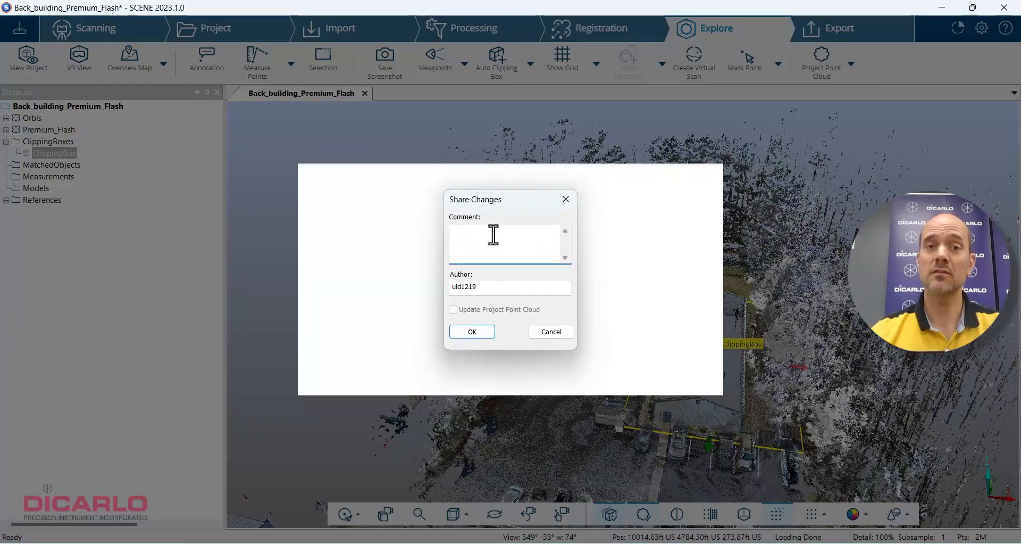